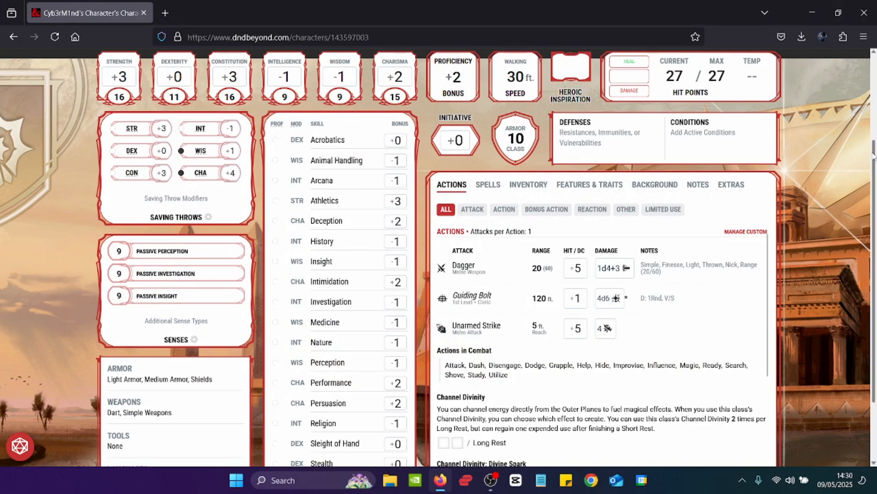
Review the character's features and traits, actions, and the notes and equipment sections of the inventory.
scroll(875, 160, up, 1)
scroll(875, 159, down, 1)
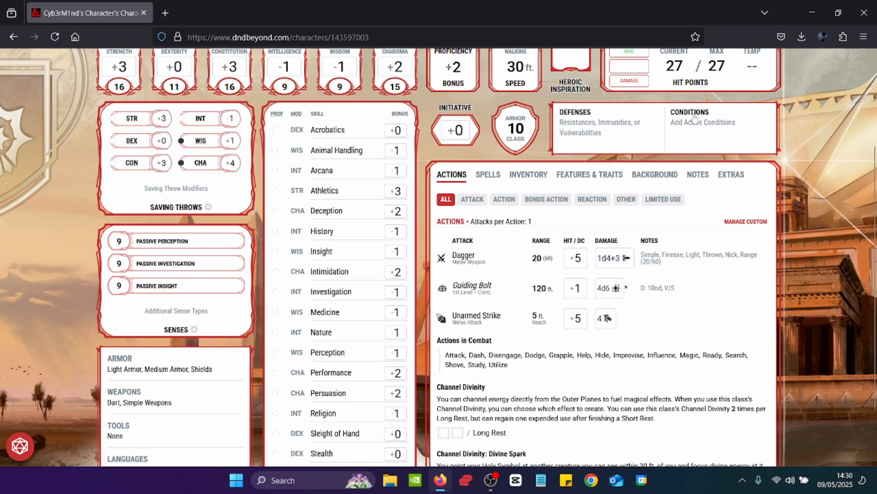
click(601, 178)
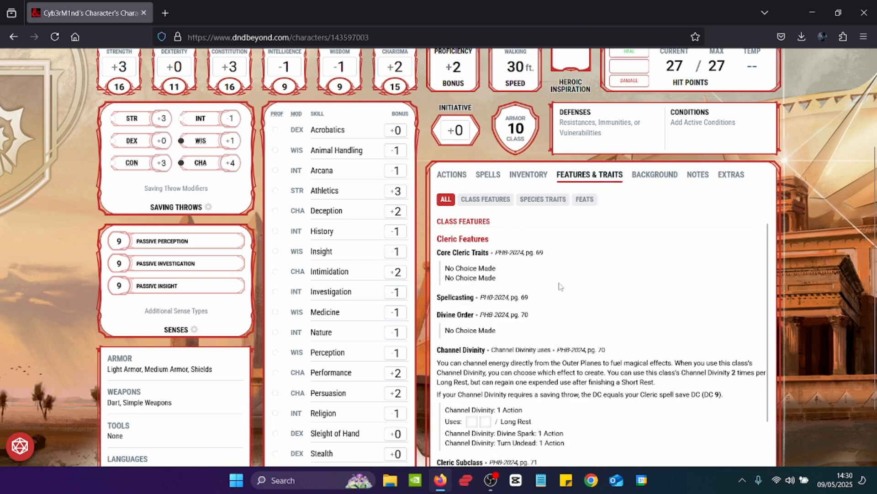
click(455, 178)
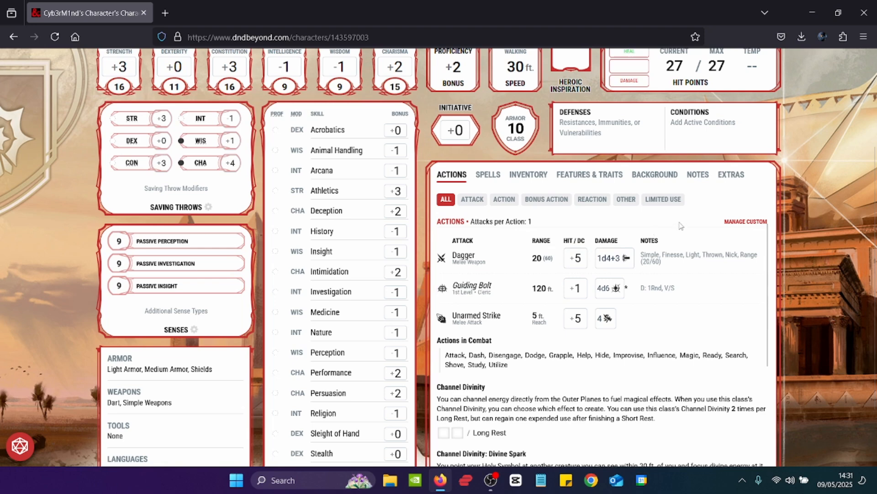
click(527, 177)
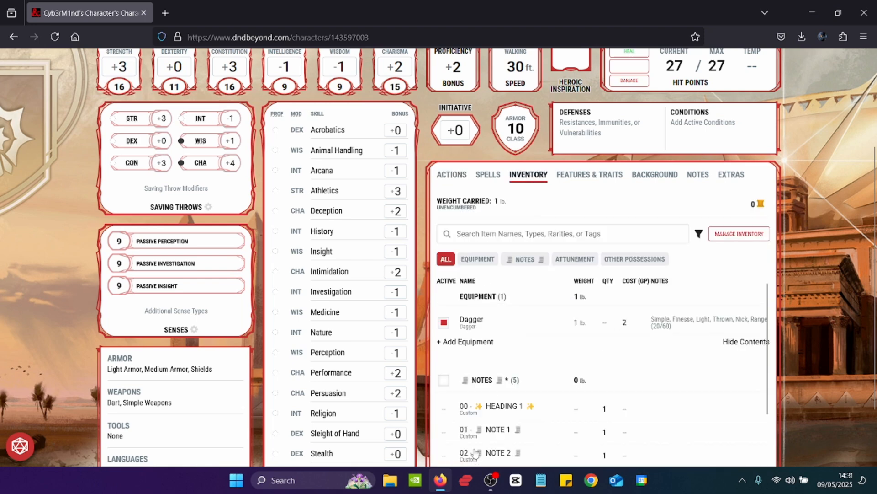
click(518, 265)
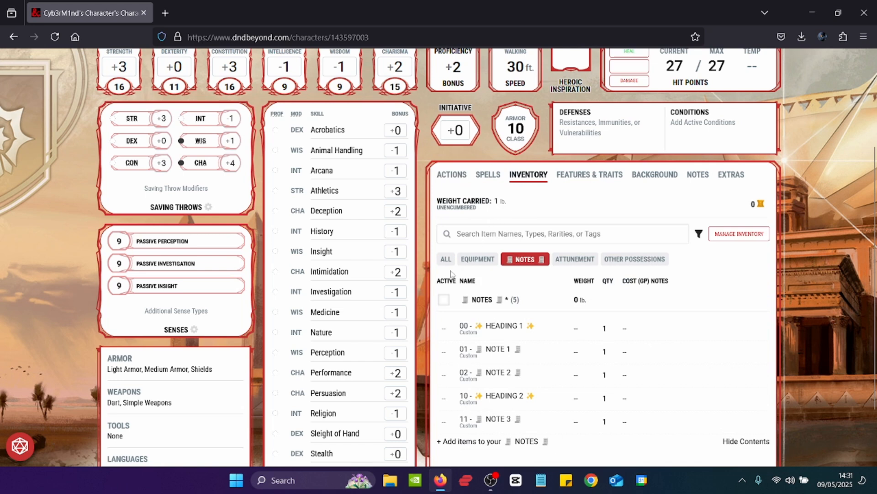
click(479, 259)
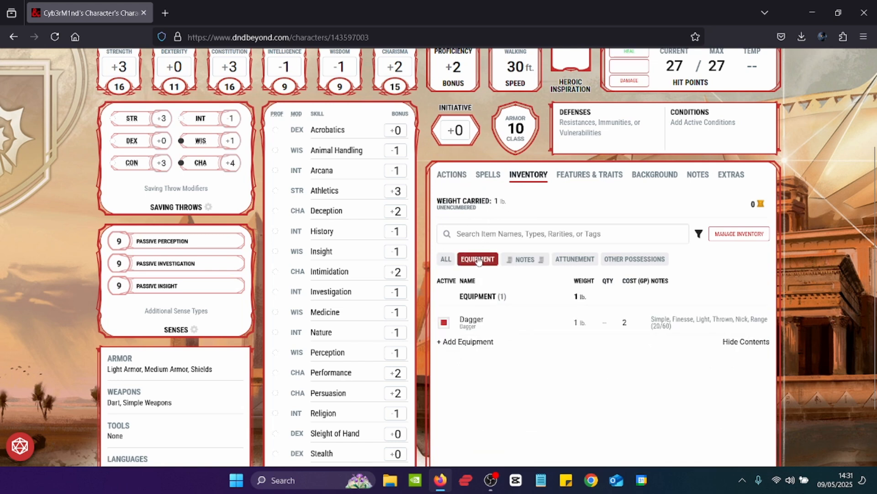
Find the standard Mace in the item list by filtering for "mace" and add it to the character's Equipment.
click(756, 235)
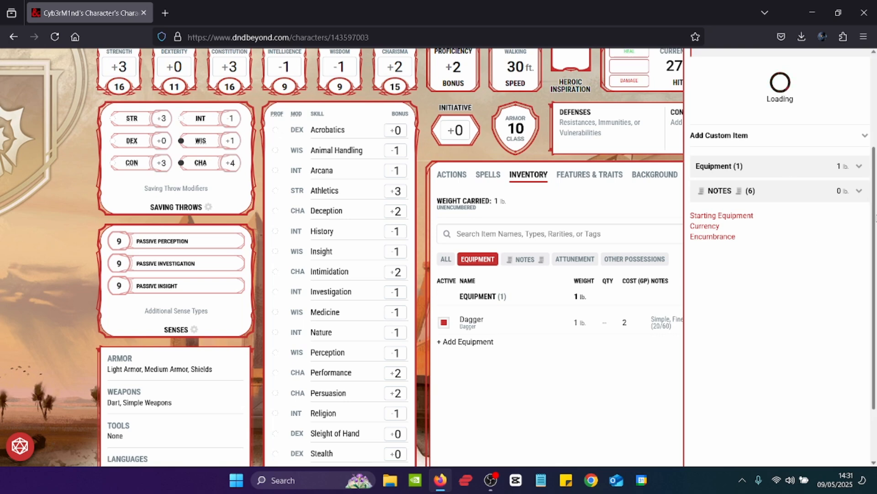
drag(873, 232, 875, 169)
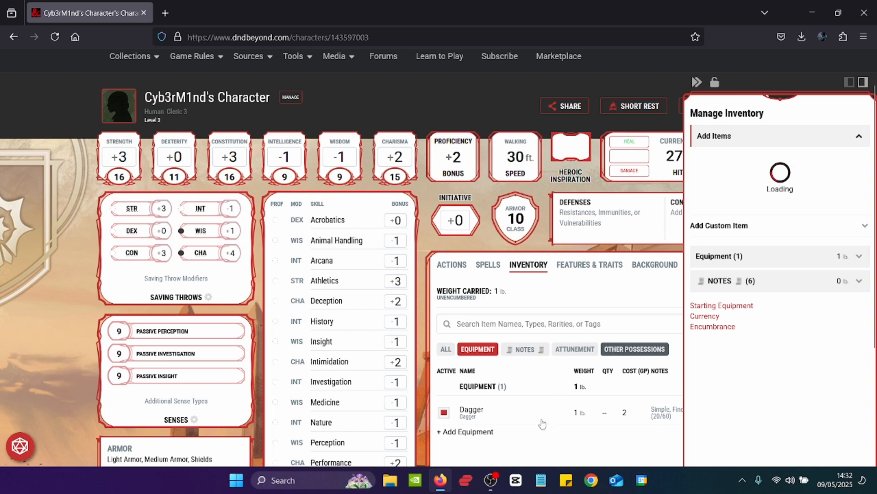
click(492, 483)
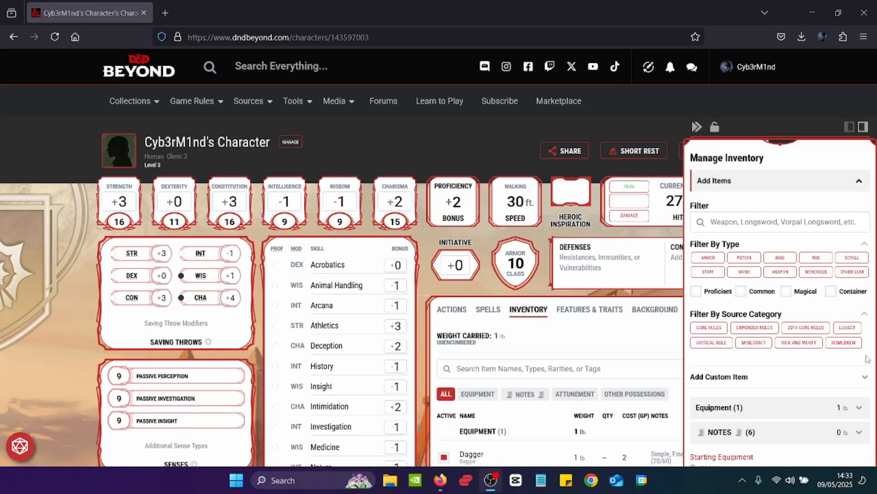
click(645, 389)
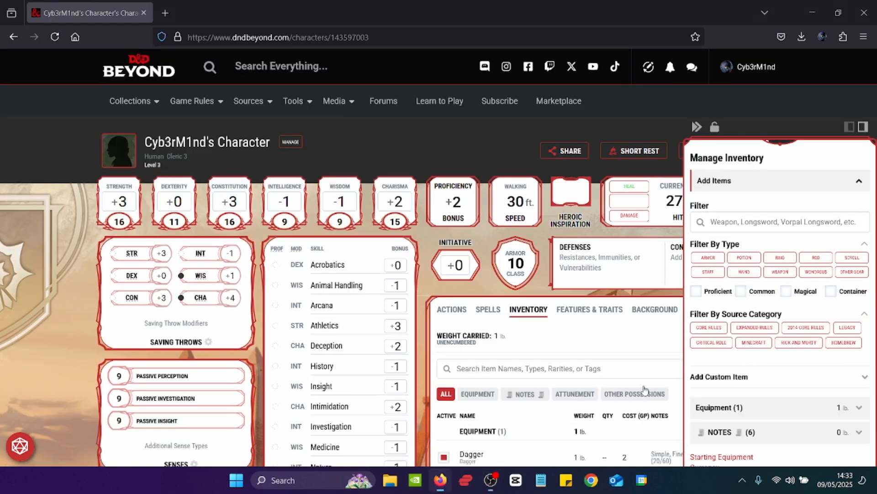
click(779, 220)
click(779, 220)
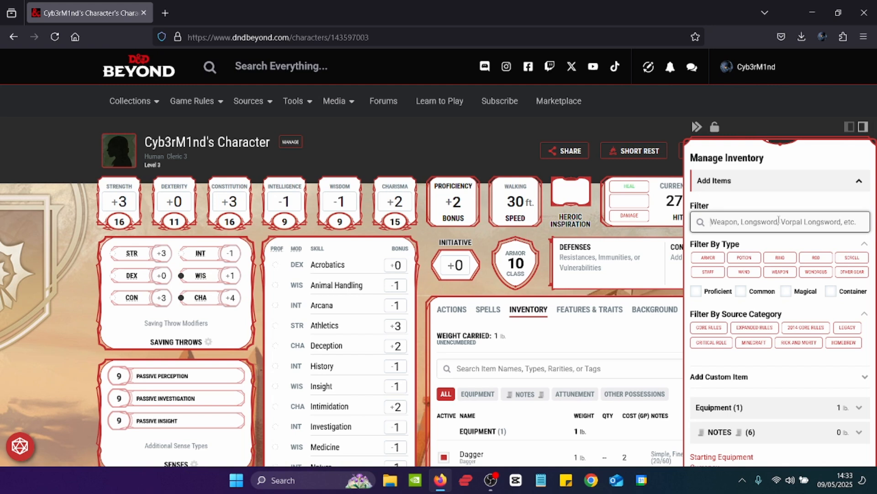
text(mace)
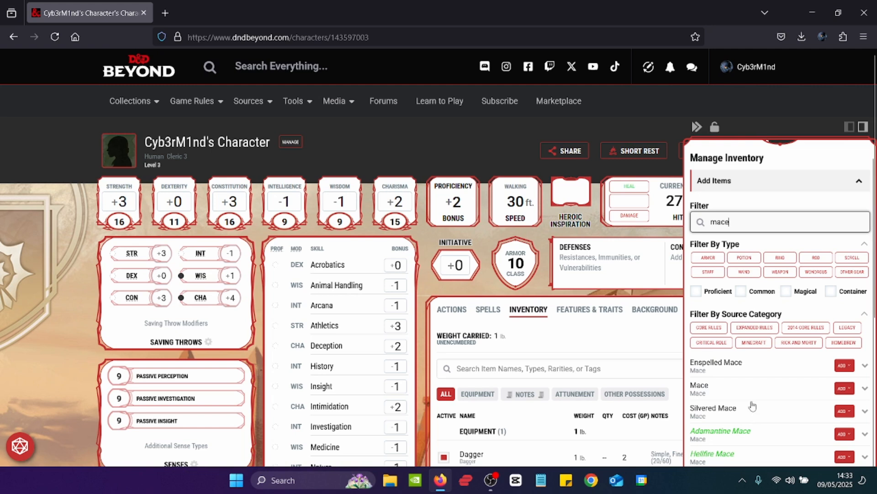
click(843, 389)
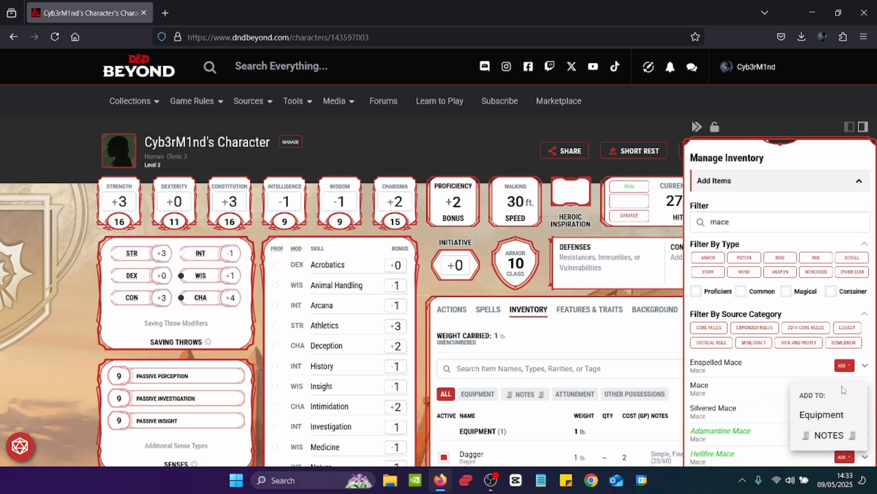
click(825, 415)
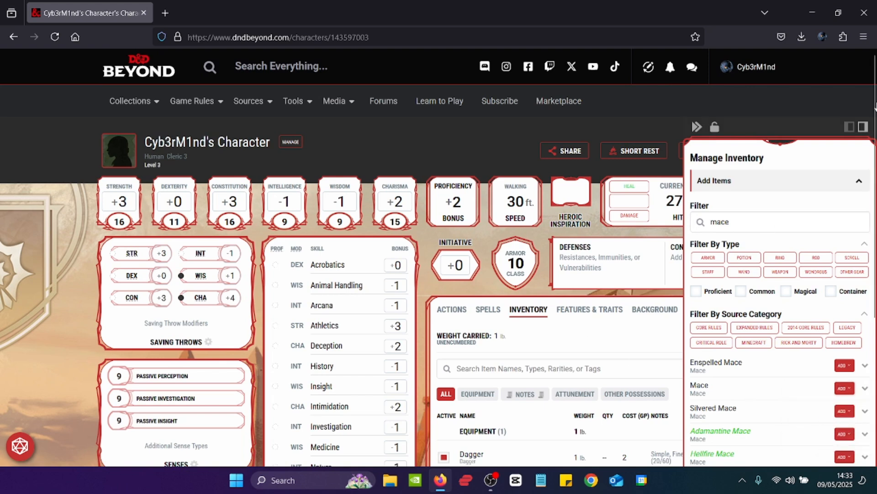
click(859, 101)
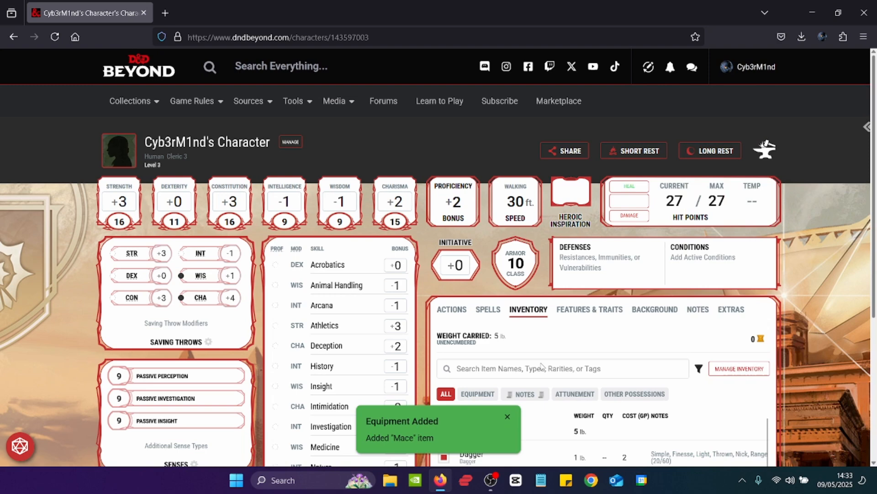
click(508, 417)
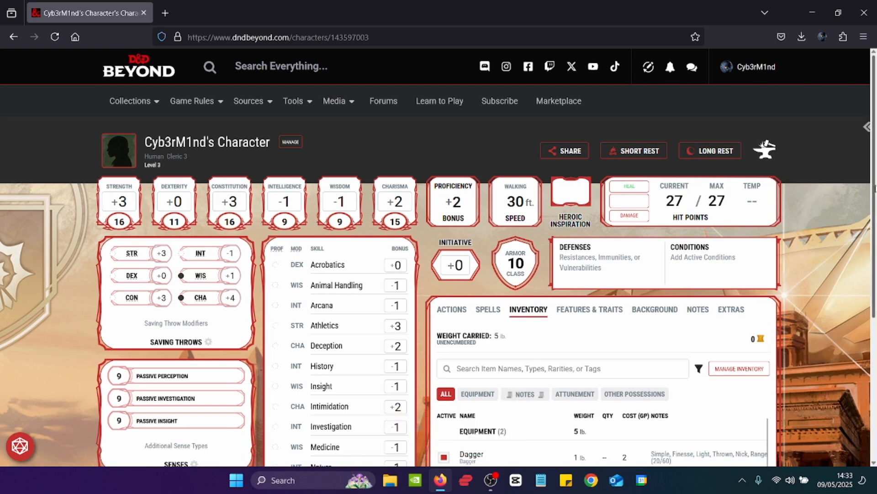
Equip the Mace in the inventory and open its customization options from the character's attack list.
scroll(874, 312, down, 4)
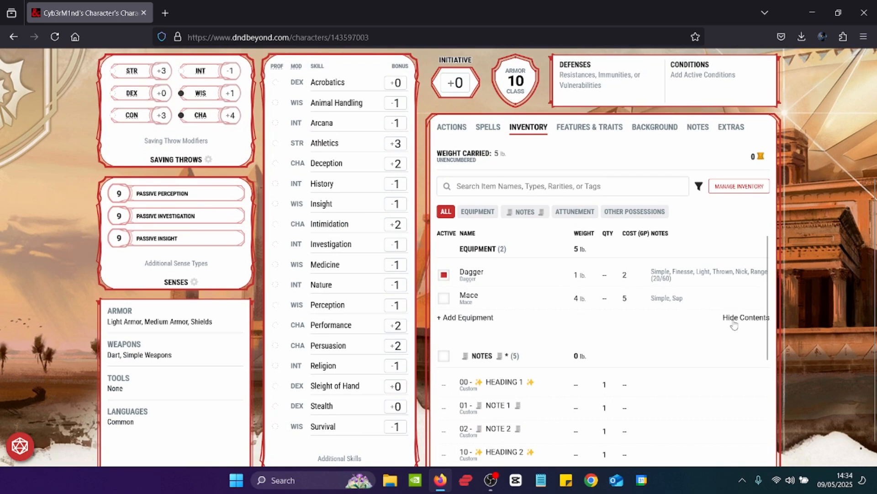
click(443, 301)
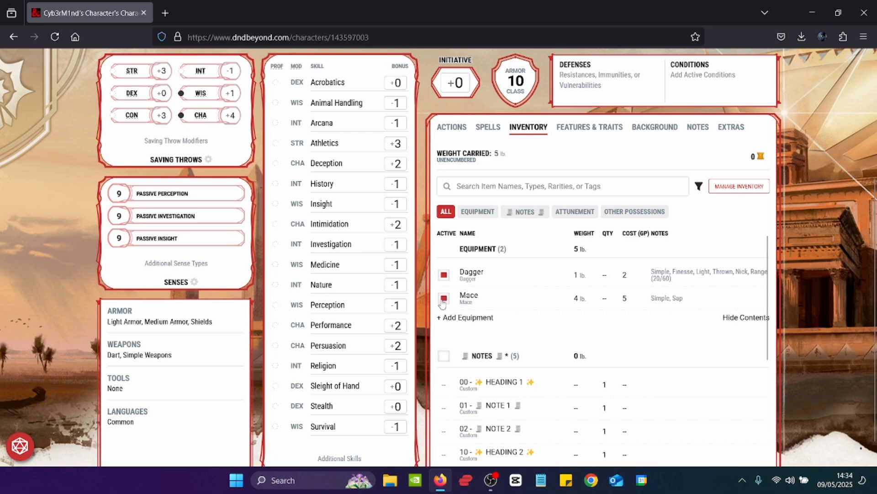
click(448, 129)
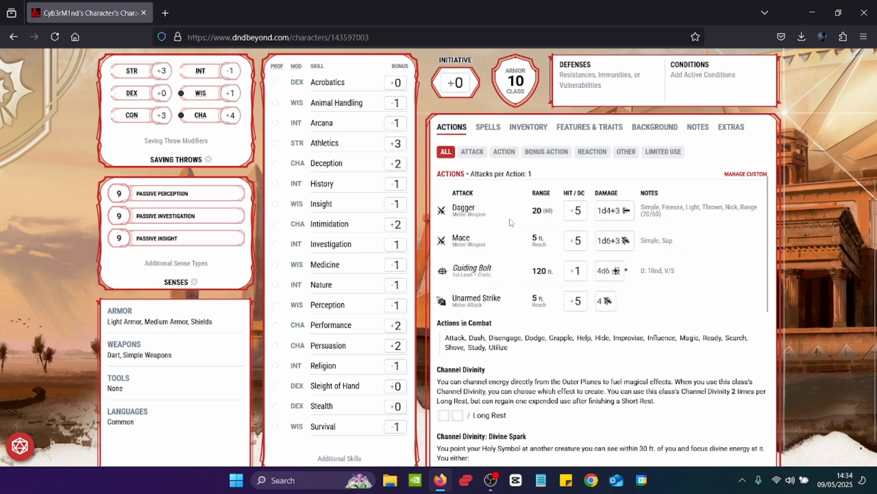
click(471, 248)
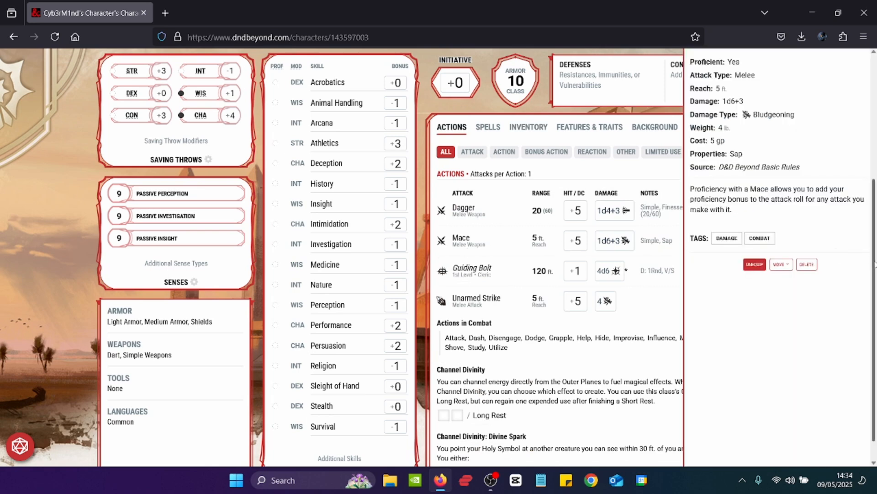
scroll(874, 264, up, 3)
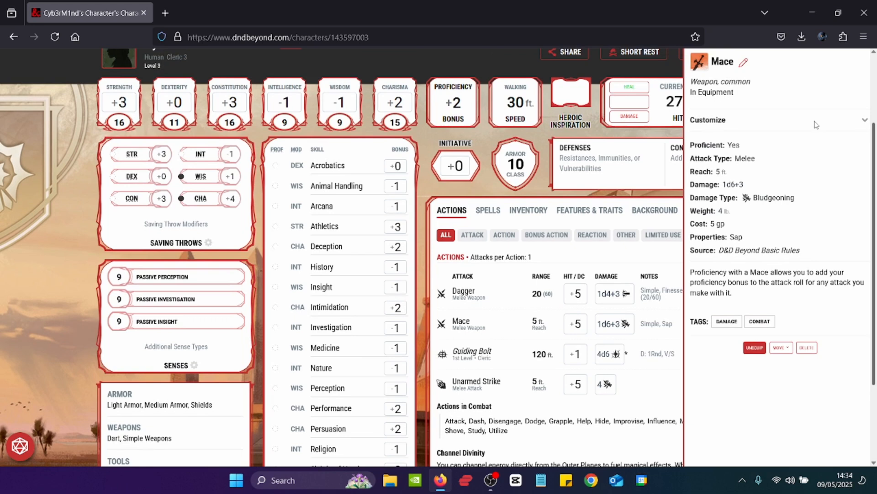
click(816, 125)
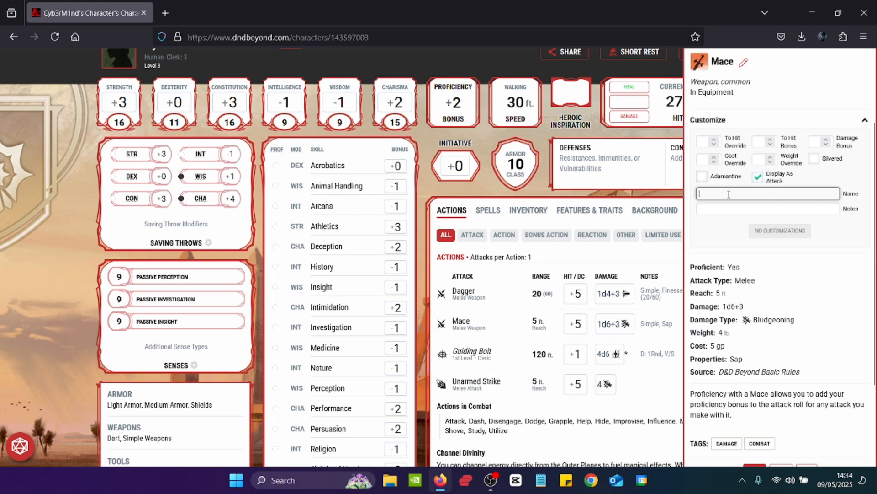
Set the Mace's custom name to "00 - ADV ATTACKS VS UNDEAD", with a scroll emoji before and after the words.
text(00)
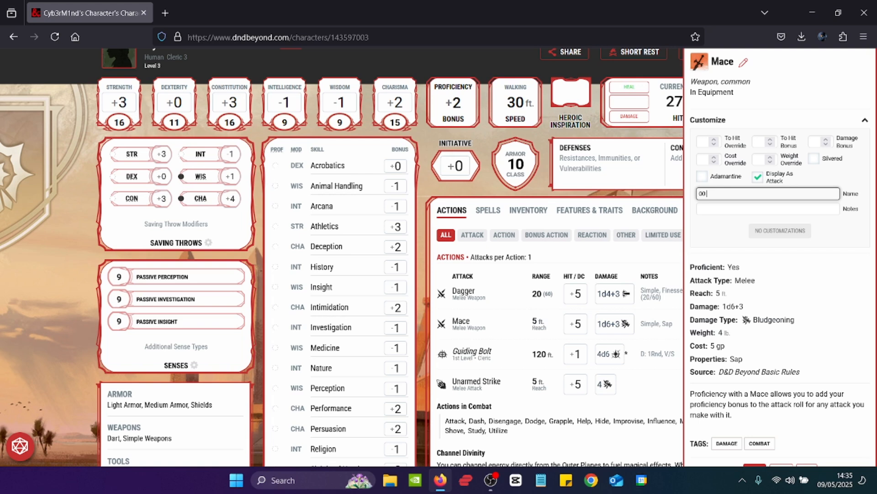
text(-)
key(super+period)
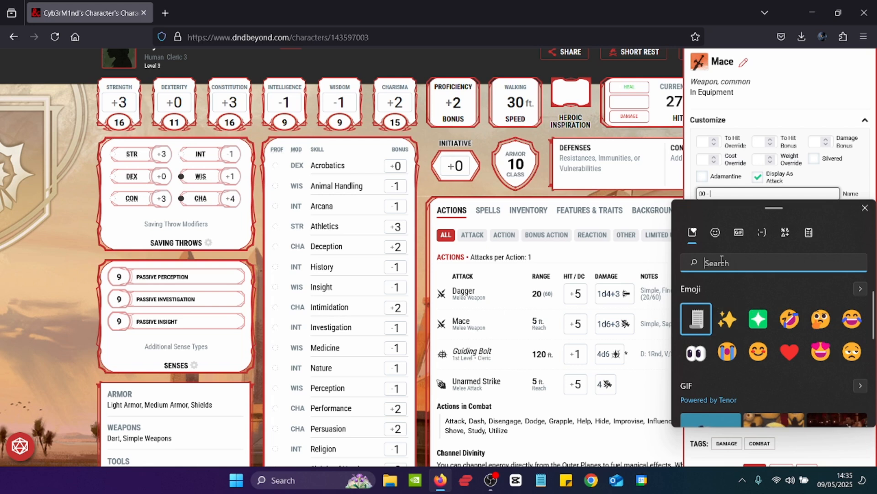
click(697, 318)
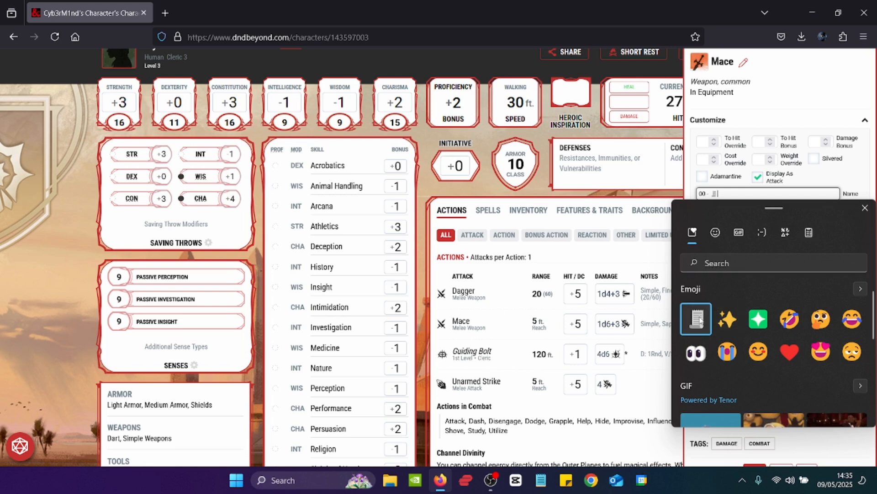
click(865, 208)
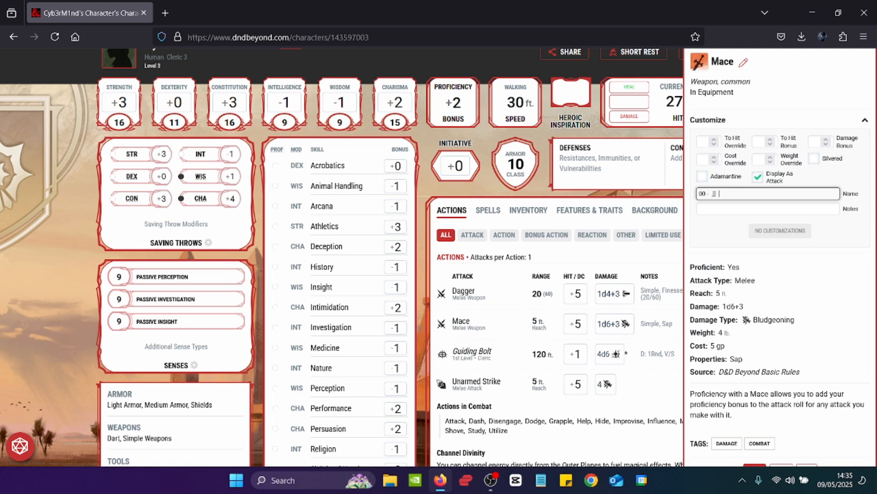
text(ADV ATTACKS VS UNDEAD)
key(super+period)
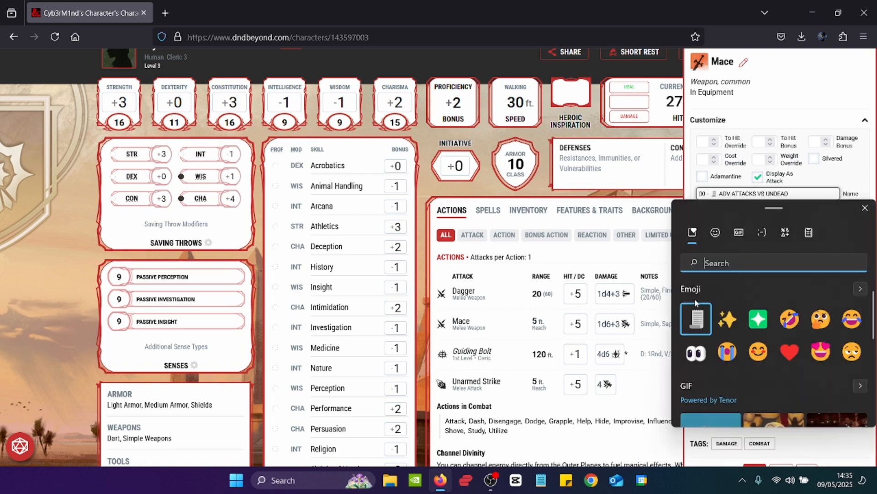
click(698, 318)
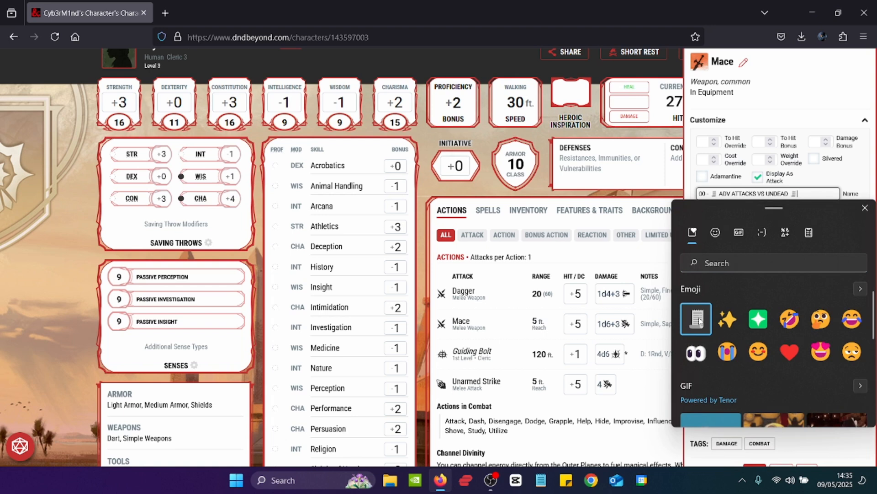
click(865, 208)
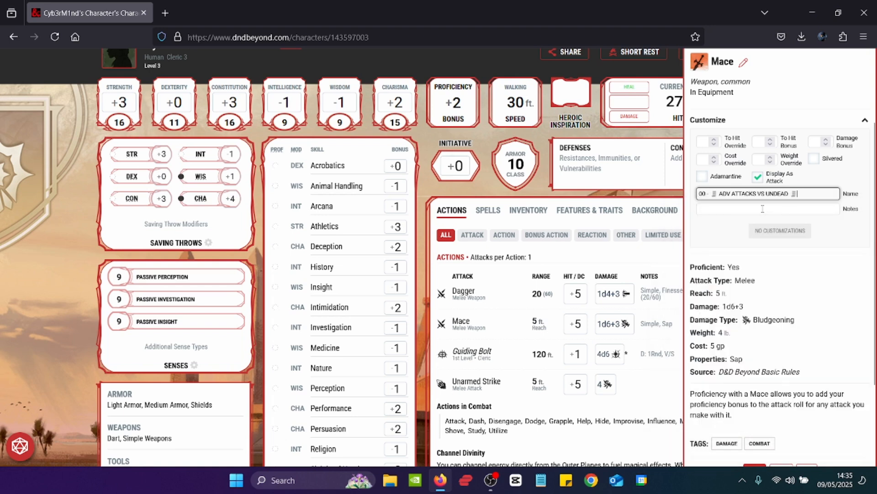
click(718, 246)
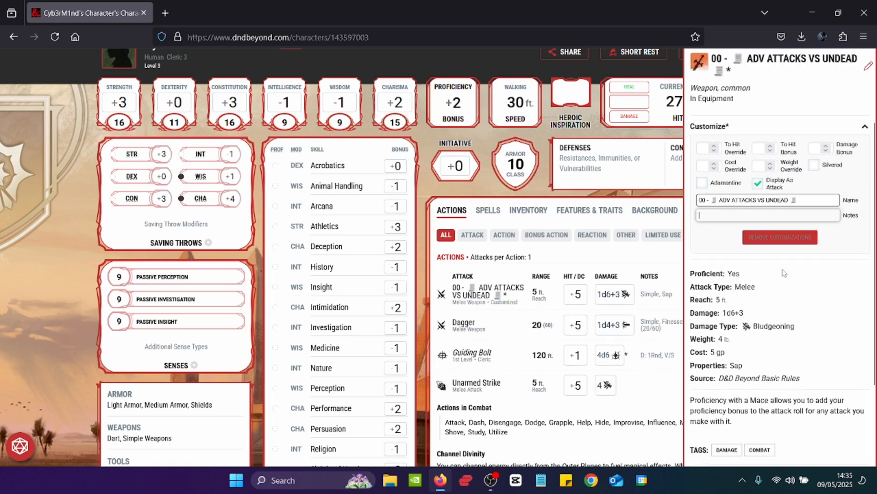
Set the customized Mace's notes to "NOT AN ATTACK" preceded by a red exclamation mark emoji, and close its details.
click(728, 211)
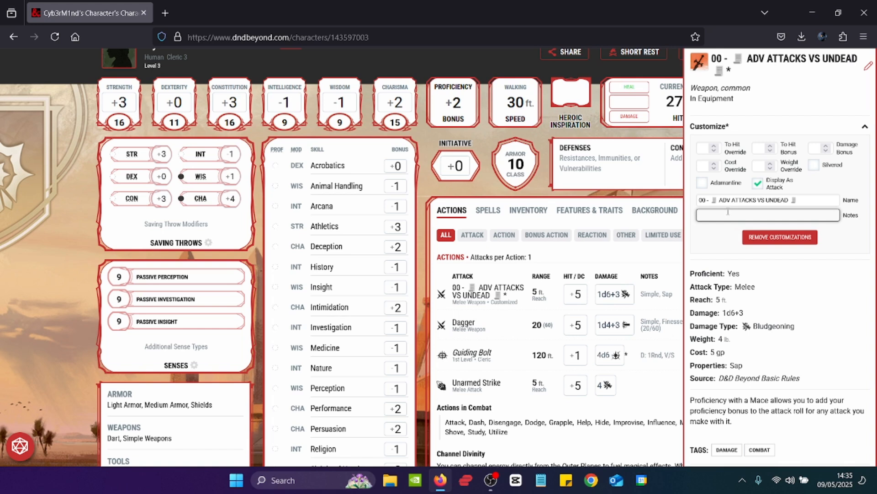
key(super+period)
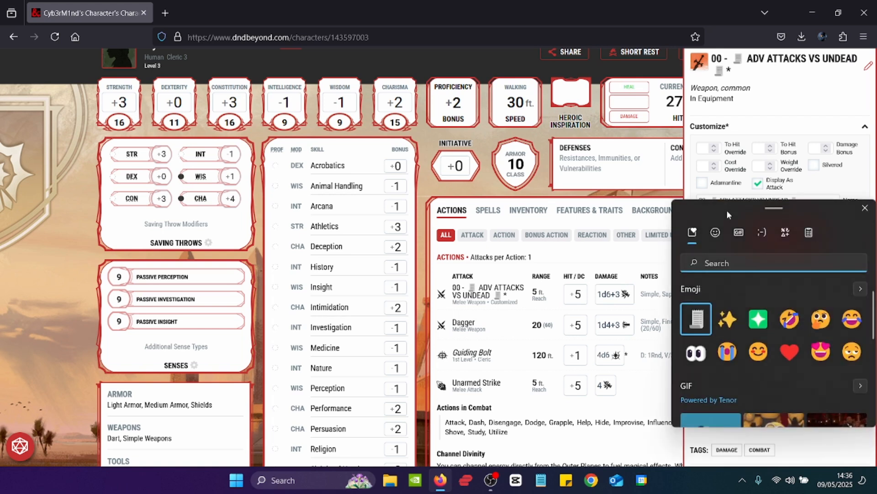
text(excla)
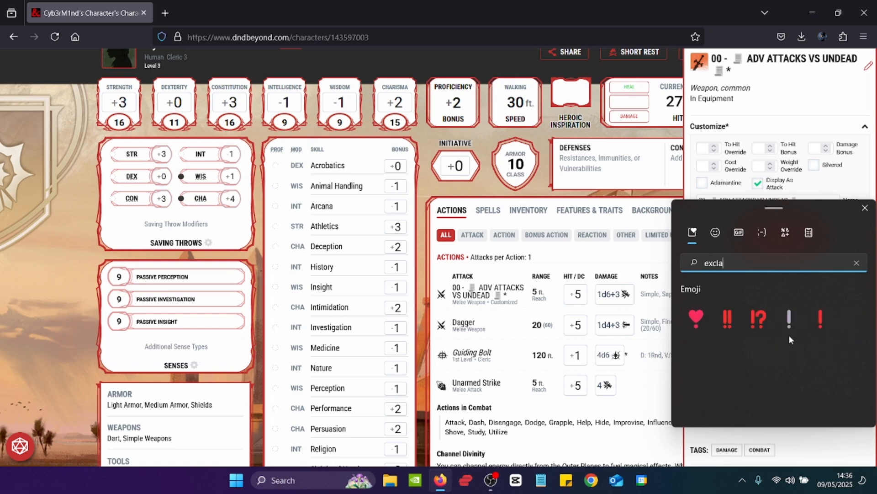
click(821, 318)
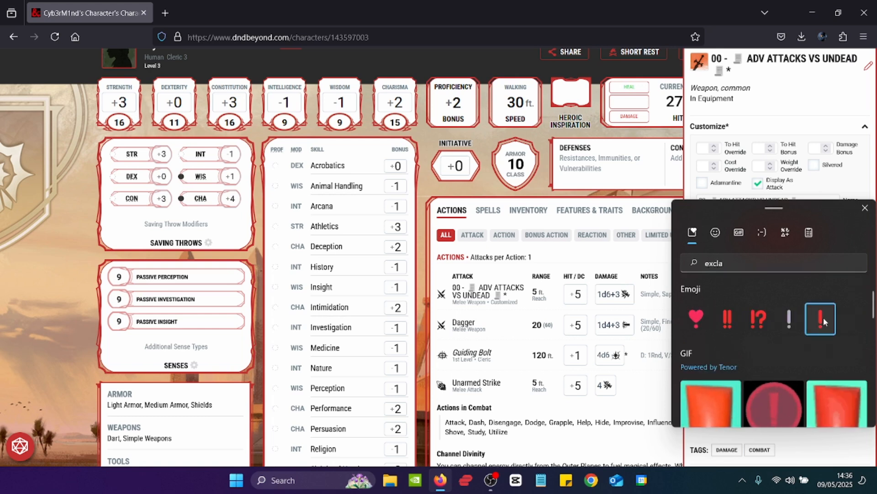
click(868, 212)
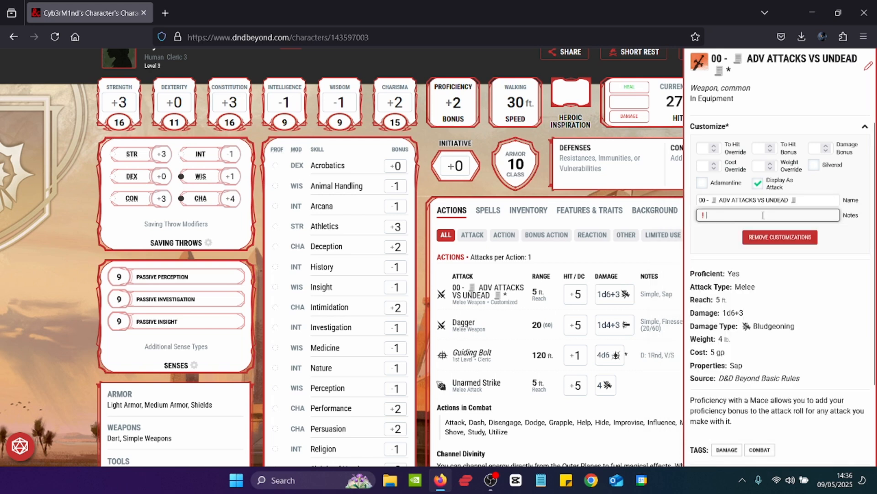
text(NOT)
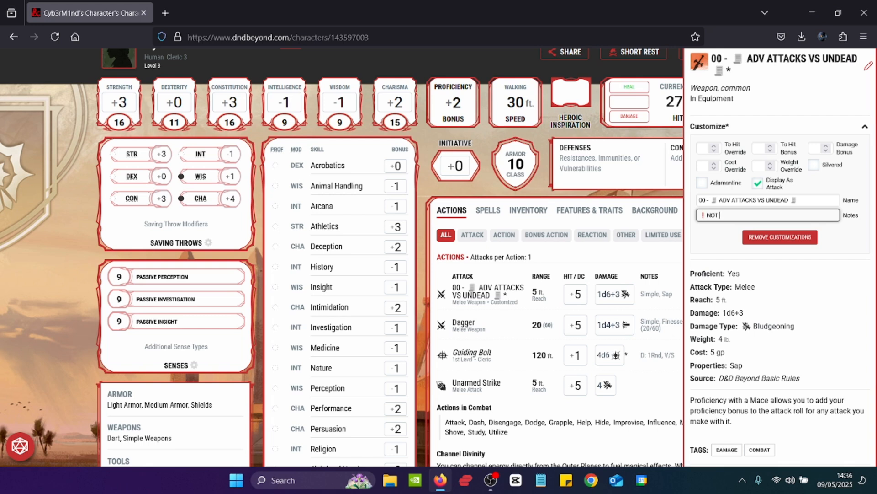
text( AN ATTACK)
click(723, 256)
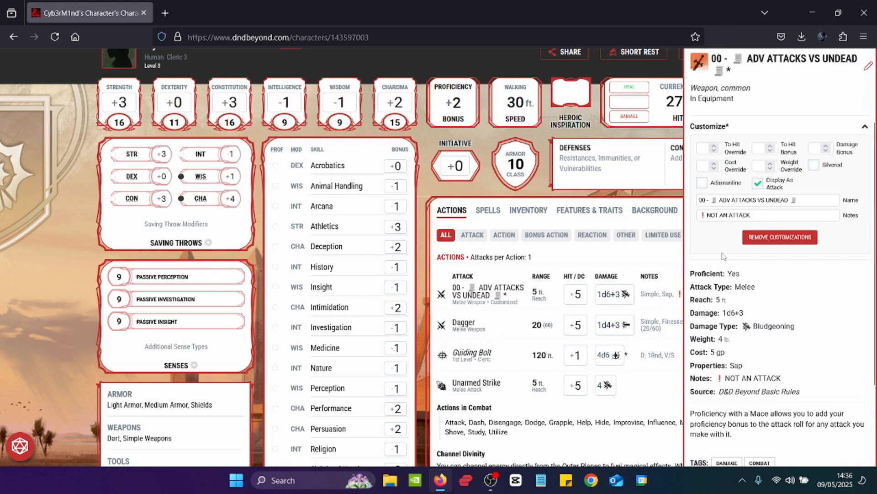
click(611, 258)
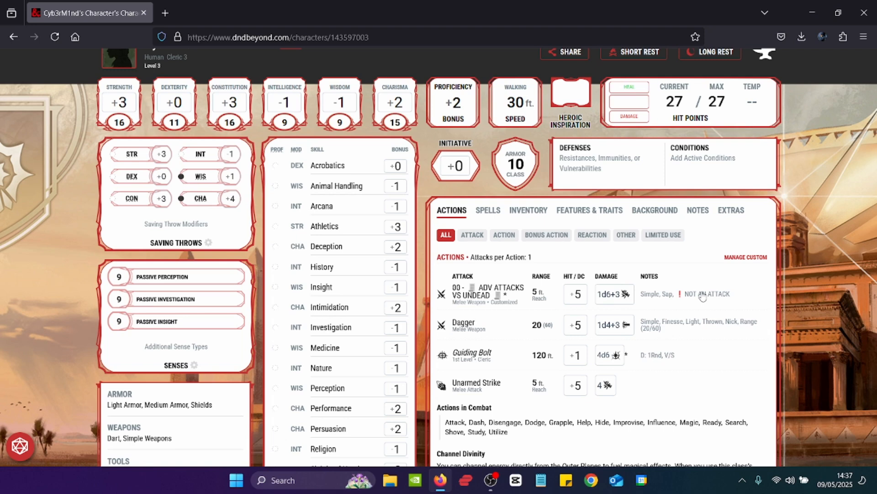
Review the custom NOTES container in the inventory and the Other category of the character's Notes section.
click(528, 213)
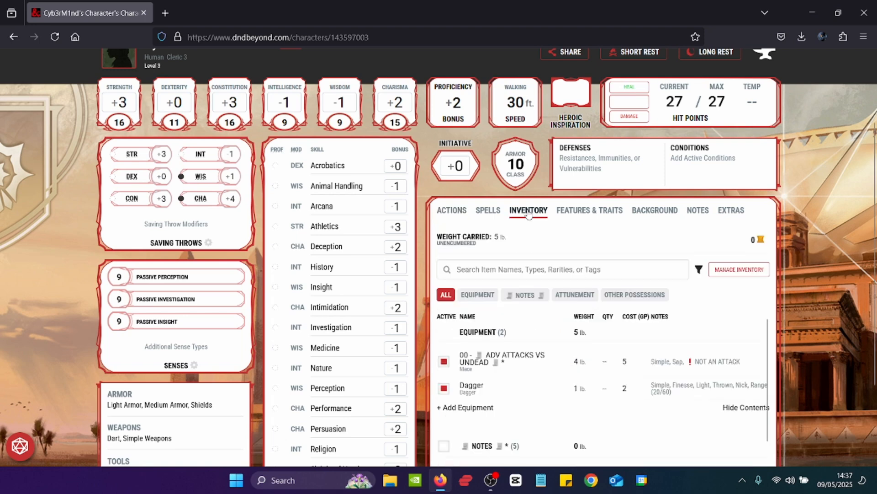
click(531, 297)
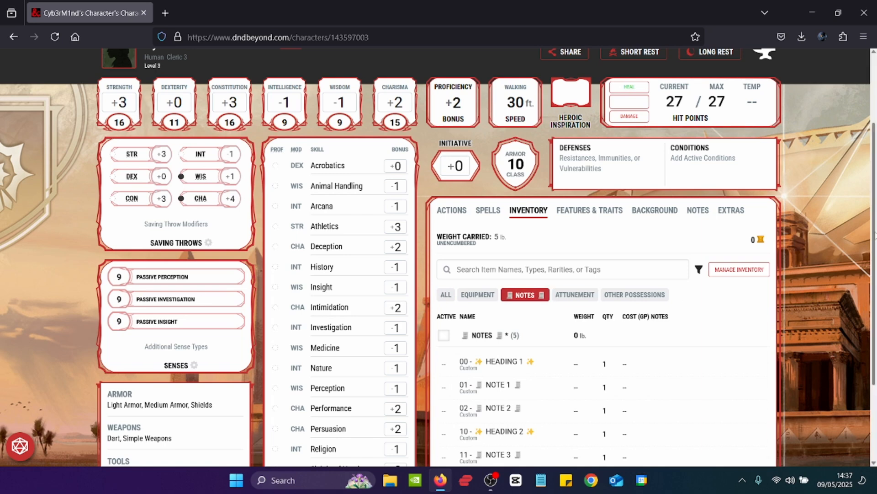
drag(874, 223, 873, 296)
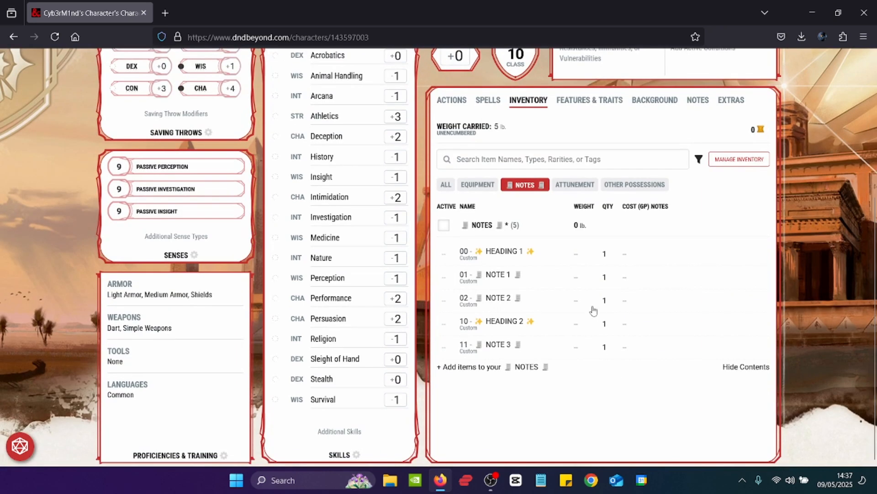
click(698, 101)
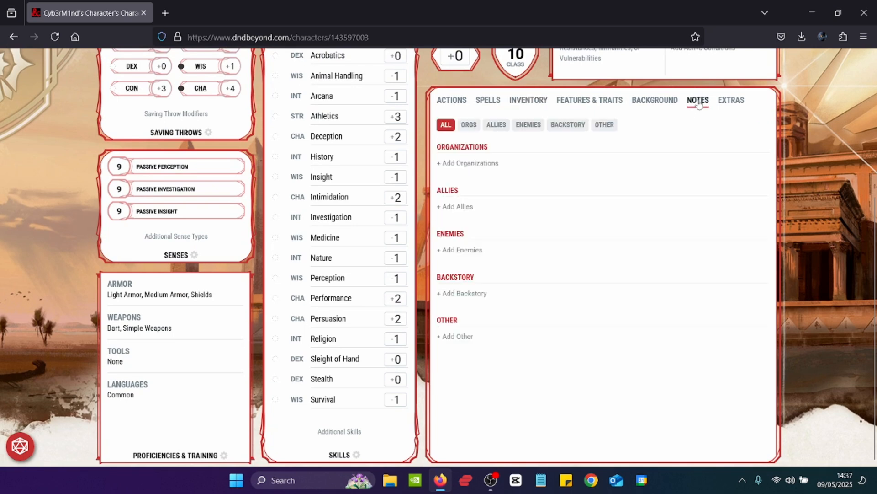
click(612, 132)
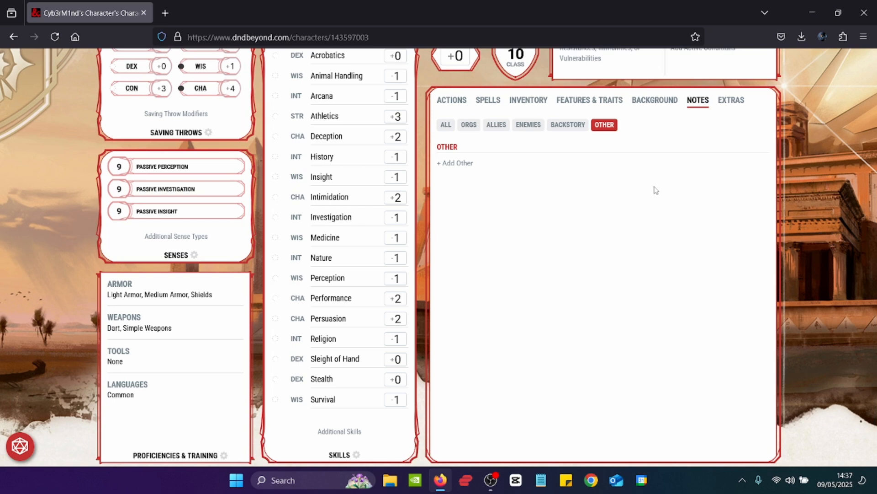
Open the customization options of the "01 - NOTE 1" item in the inventory's NOTES container.
click(525, 101)
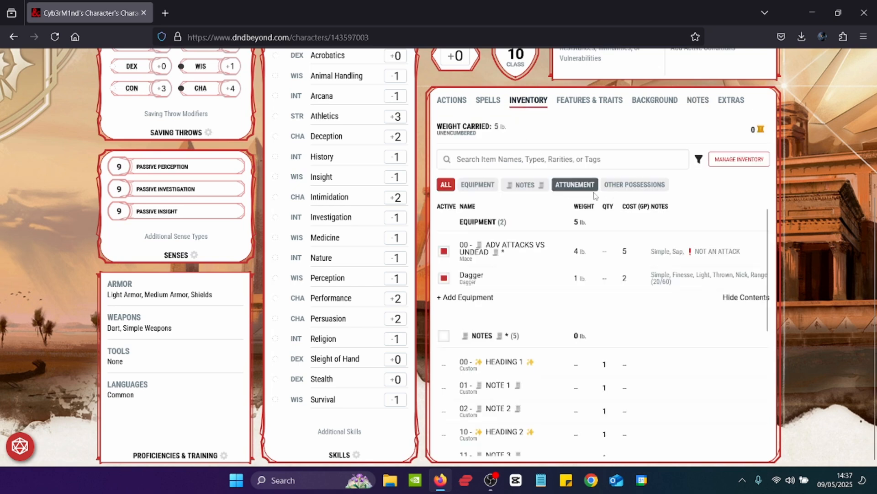
click(517, 187)
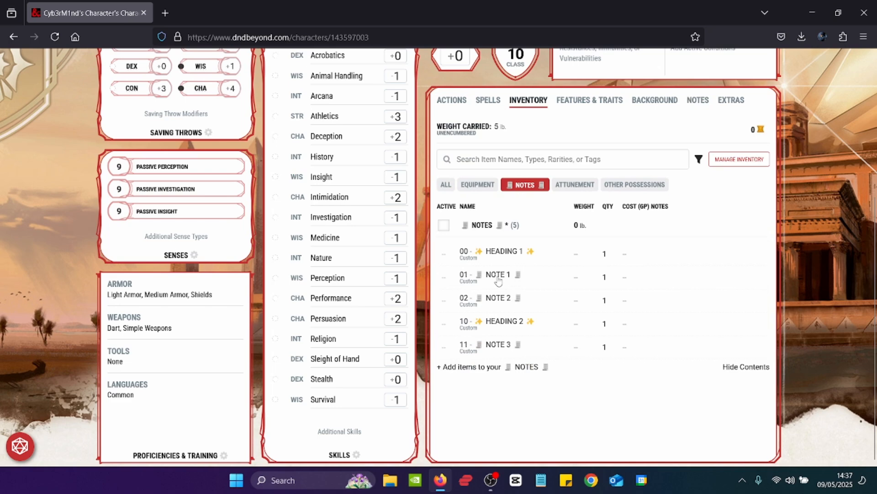
click(729, 321)
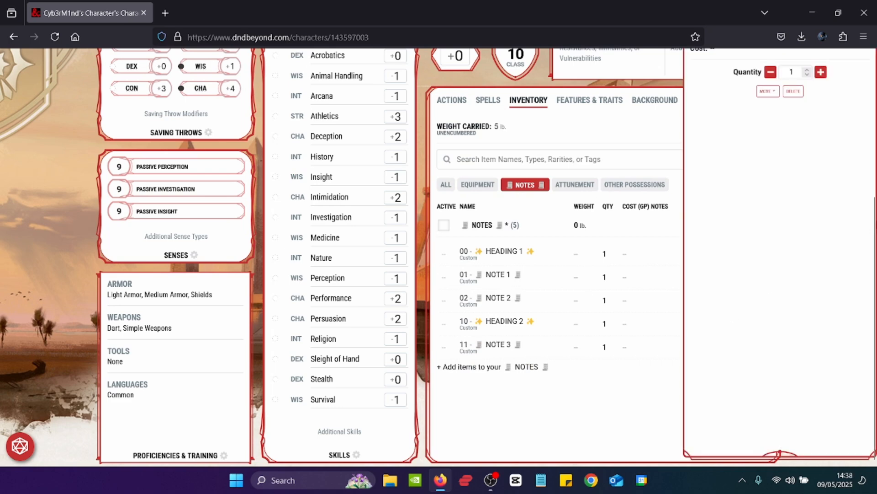
scroll(867, 177, up, 3)
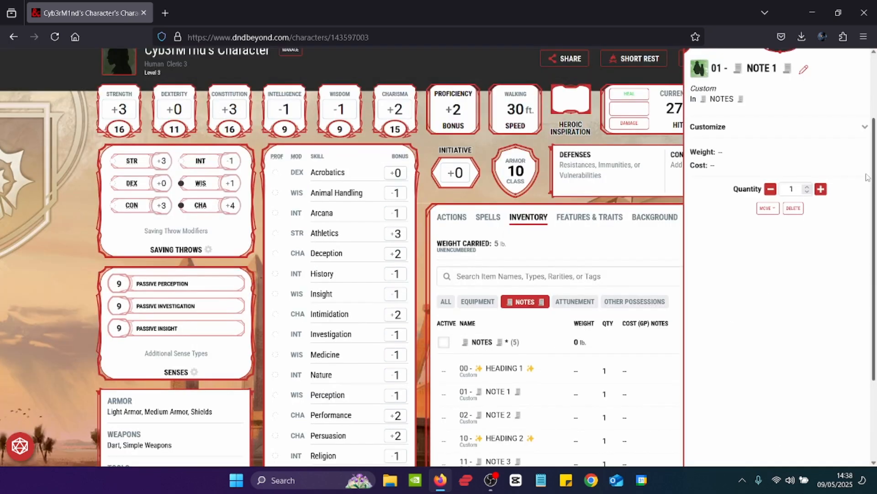
scroll(867, 178, up, 1)
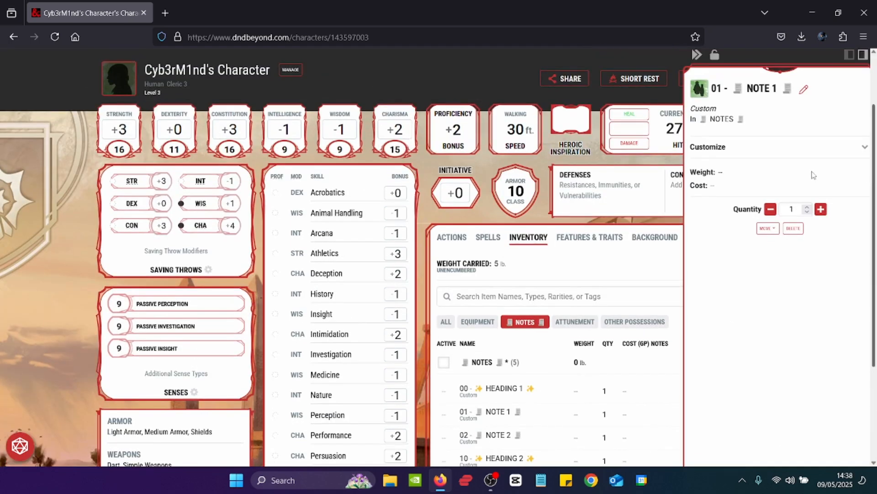
click(792, 153)
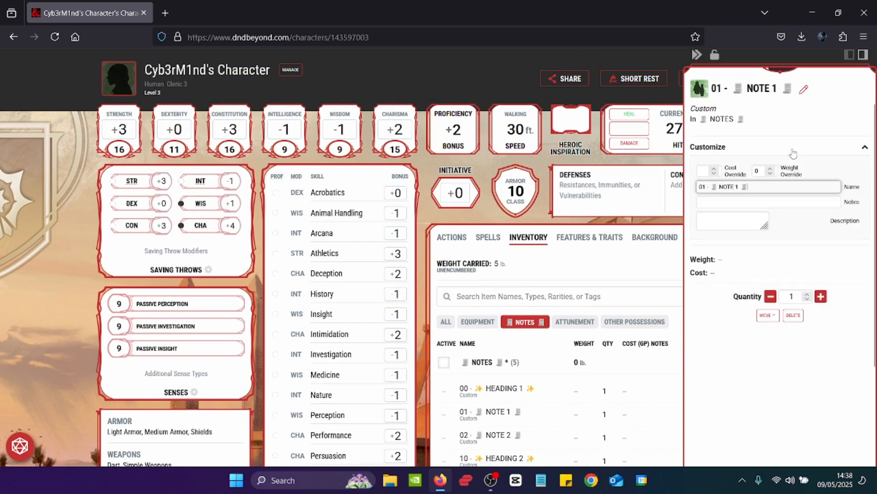
Set the description of the "01 - NOTE 1" item to "Custom Description" and close its details.
click(732, 220)
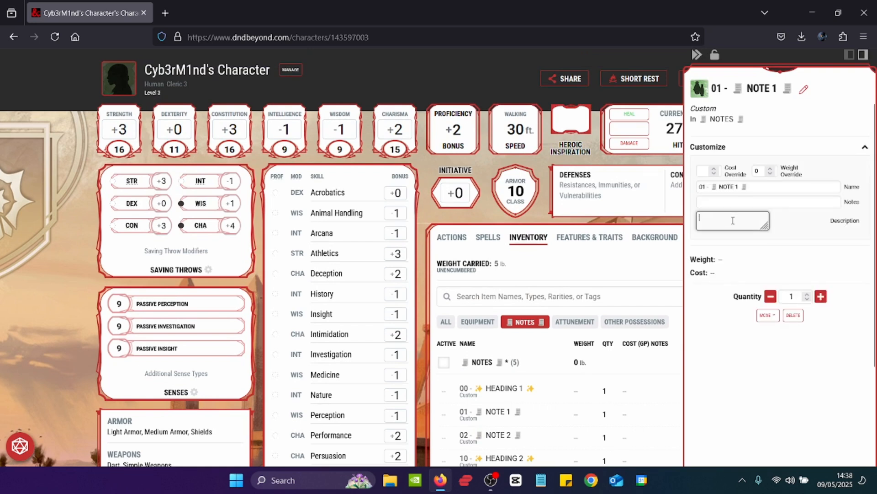
text(asd)
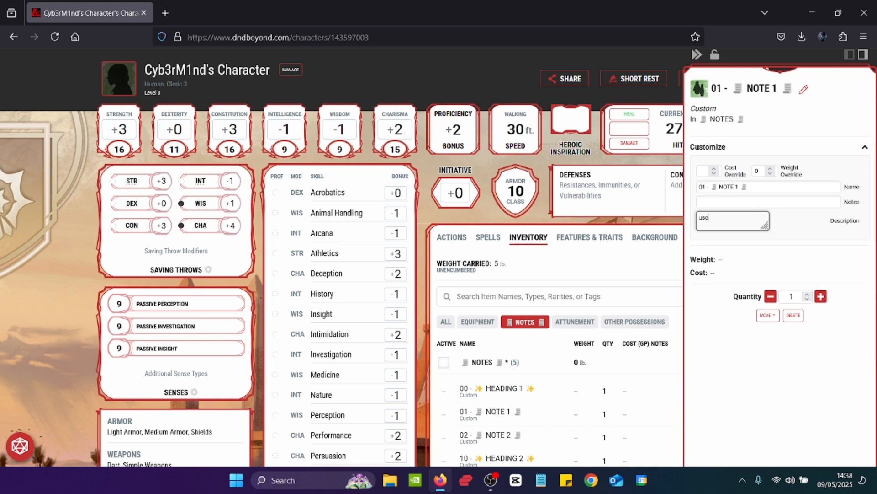
key(BackSpace)
key(BackSpace)
key(BackSpace)
text(Cuso)
key(BackSpace)
key(BackSpace)
text(tom Description)
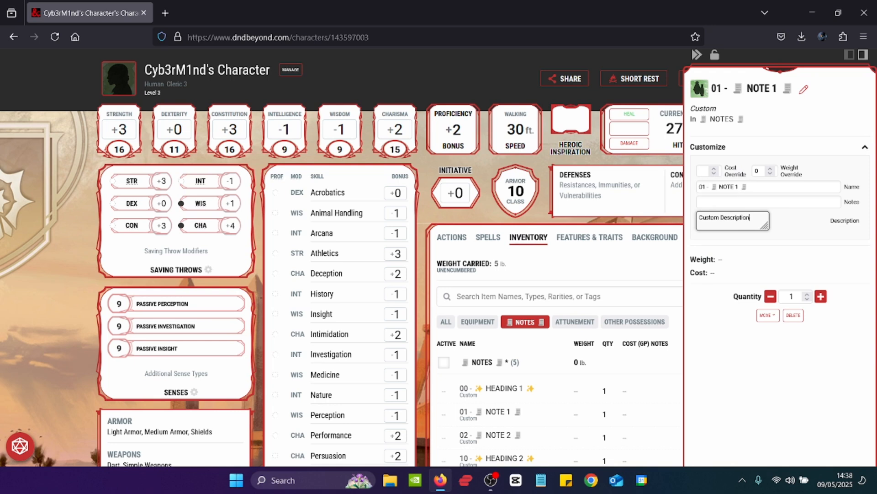
click(758, 276)
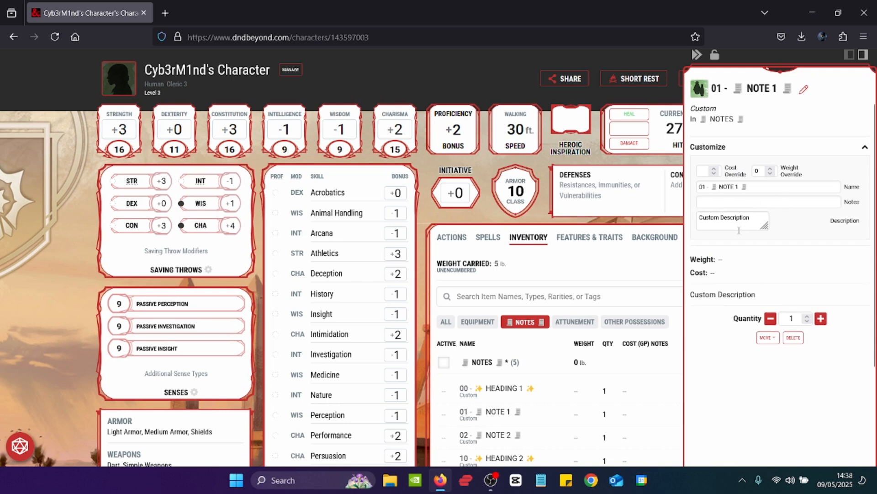
click(645, 264)
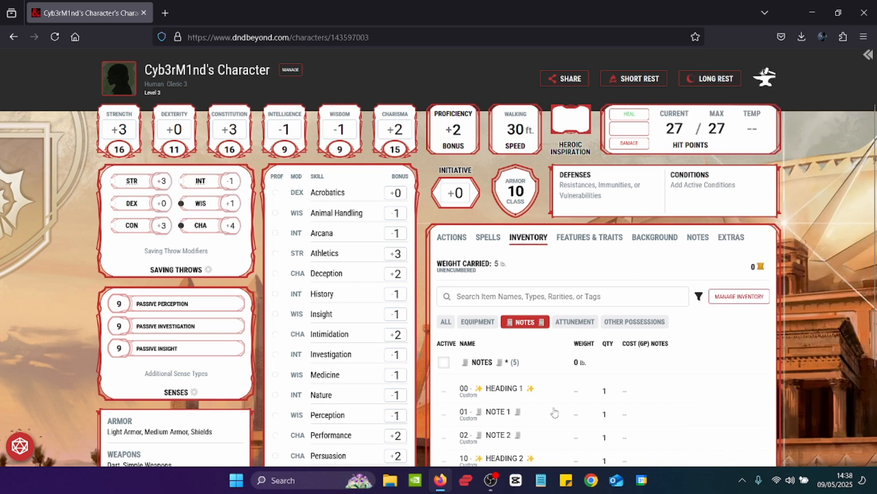
View the details of the "02 - NOTE 2" and "01 - NOTE 1" items to compare their descriptions.
click(505, 437)
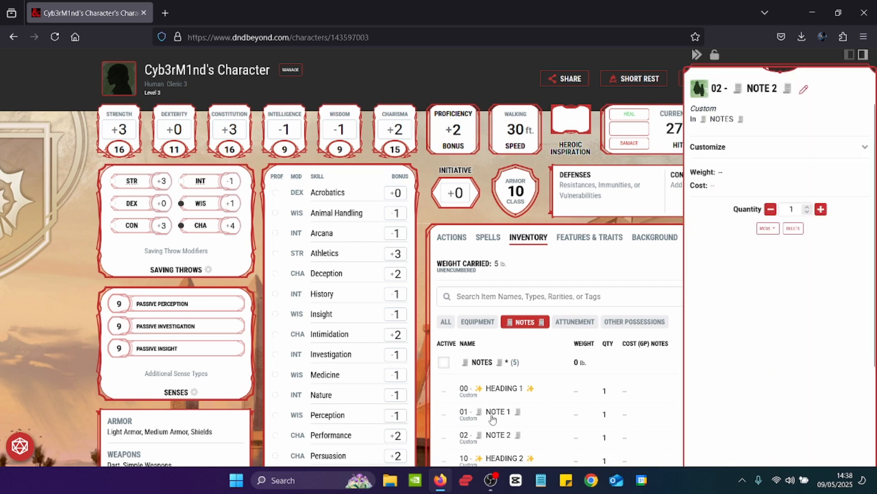
click(492, 418)
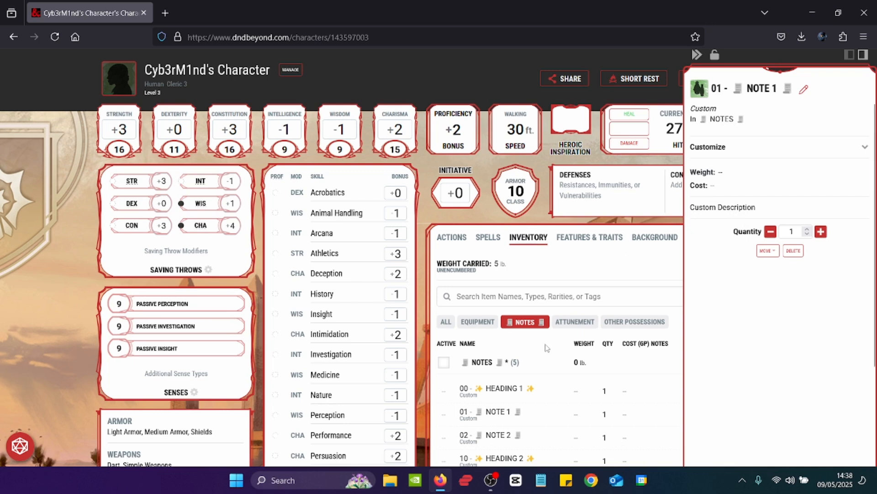
click(506, 391)
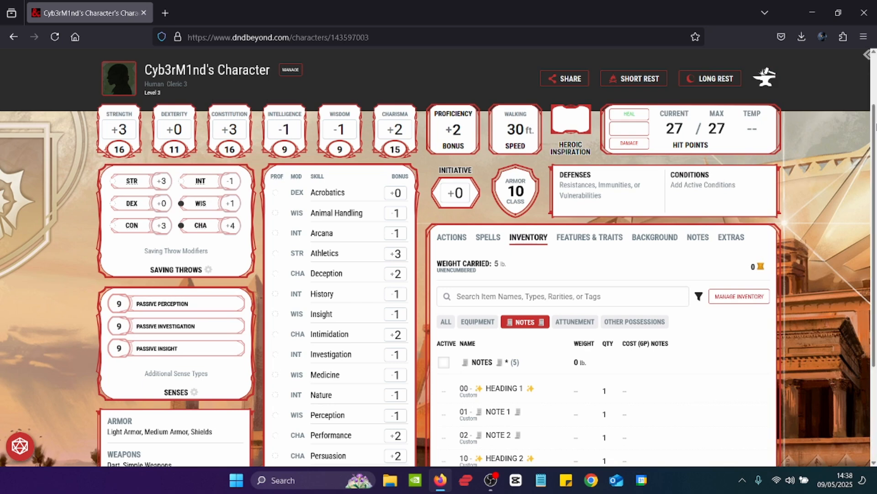
Start a new custom item in the inventory's NOTES container.
scroll(869, 197, down, 2)
scroll(870, 196, down, 1)
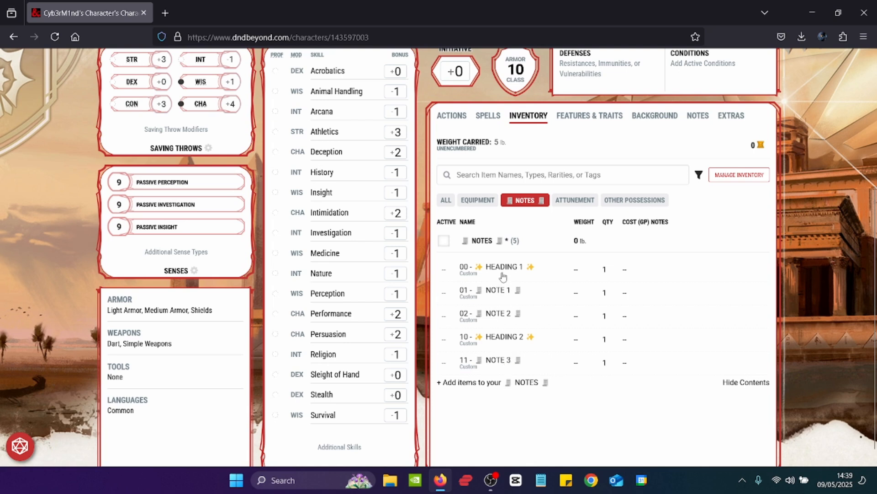
click(473, 390)
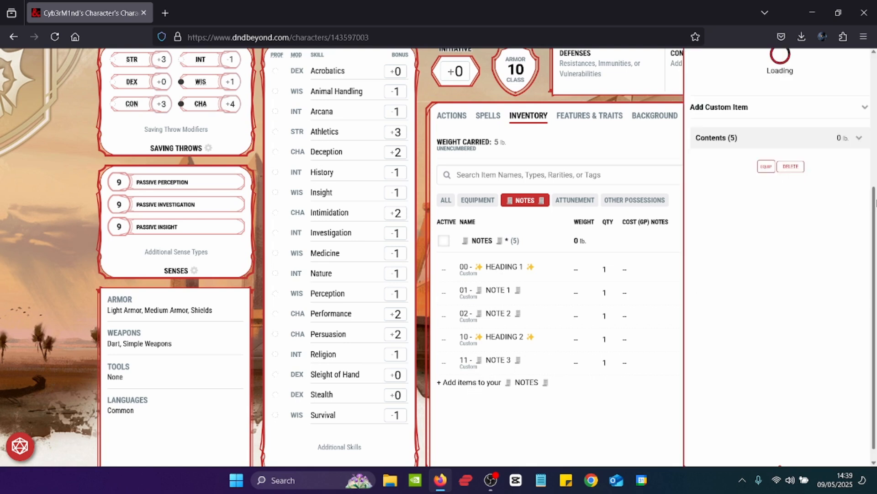
scroll(875, 173, up, 2)
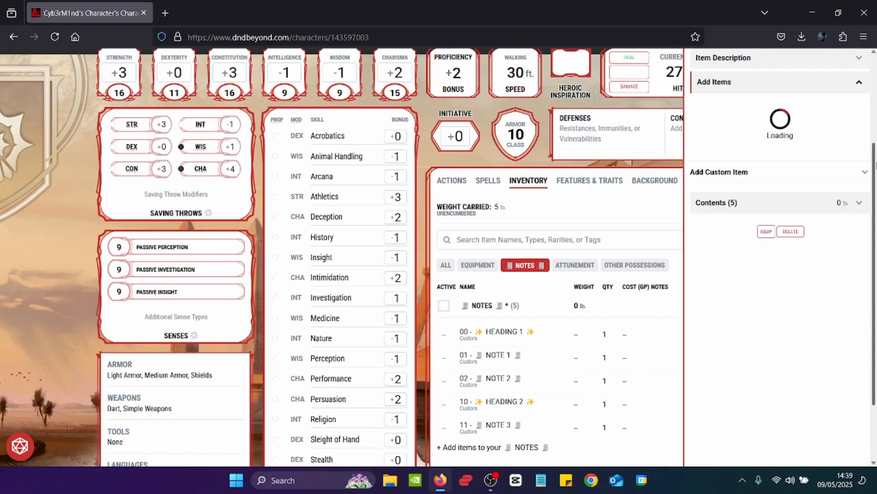
click(740, 178)
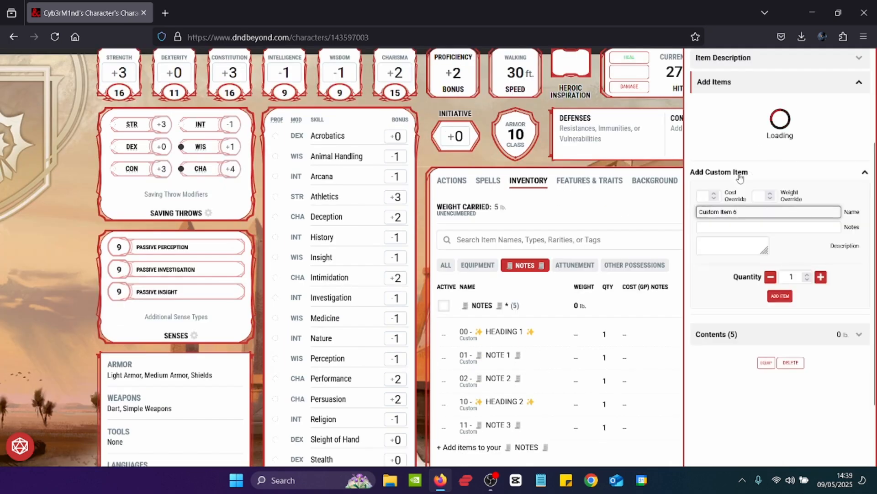
Name the new custom item "12 - NOTE 4", with a scroll emoji on each side of "NOTE 4".
double_click(743, 211)
key(BackSpace)
key(BackSpace)
key(BackSpace)
key(BackSpace)
key(BackSpace)
key(BackSpace)
key(BackSpace)
key(BackSpace)
key(BackSpace)
key(BackSpace)
key(BackSpace)
key(BackSpace)
key(BackSpace)
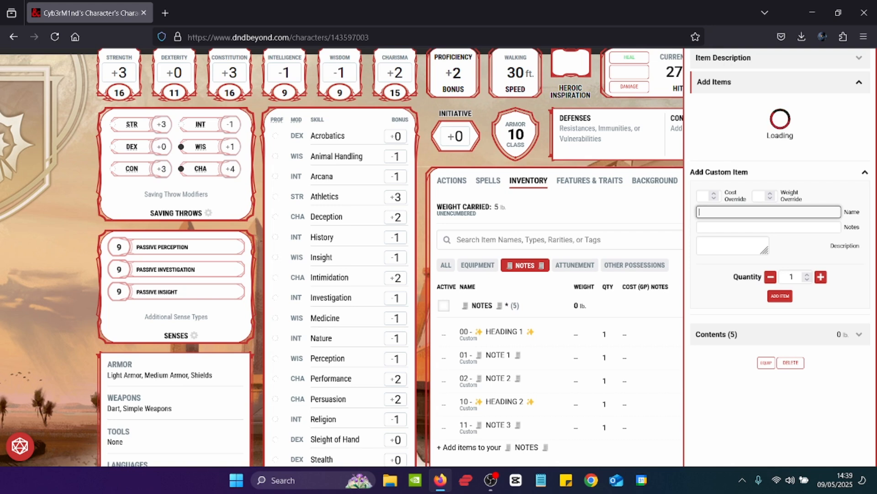
text(12 -)
key(super+period)
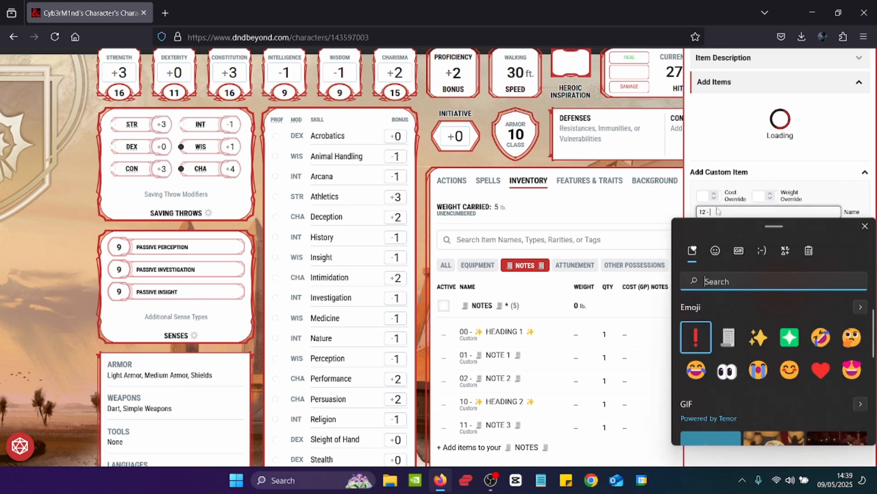
click(736, 345)
click(865, 226)
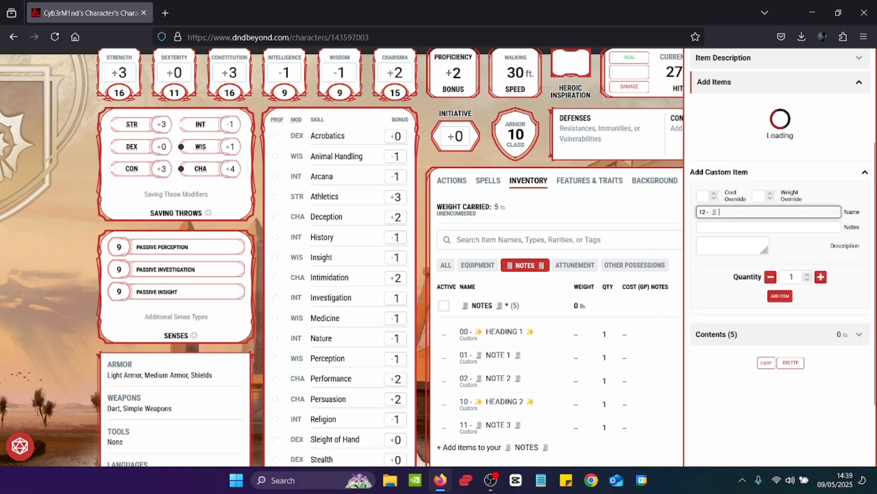
text(NOTE)
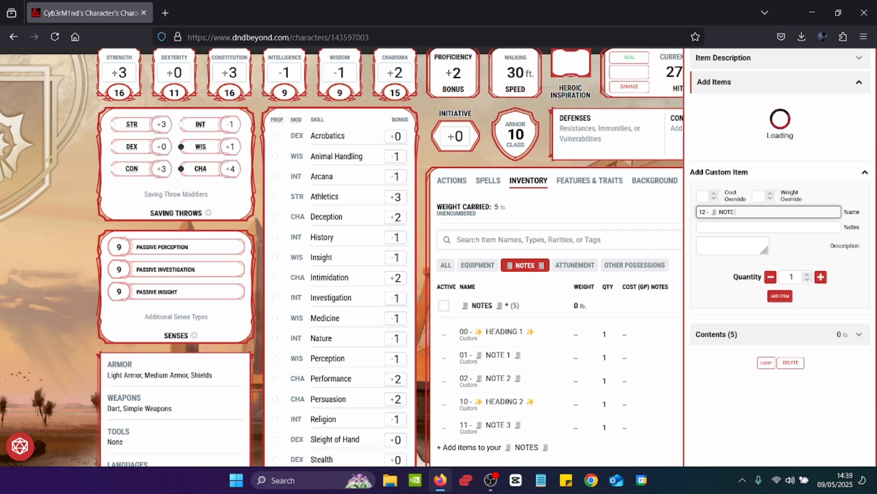
text( 4)
key(super+period)
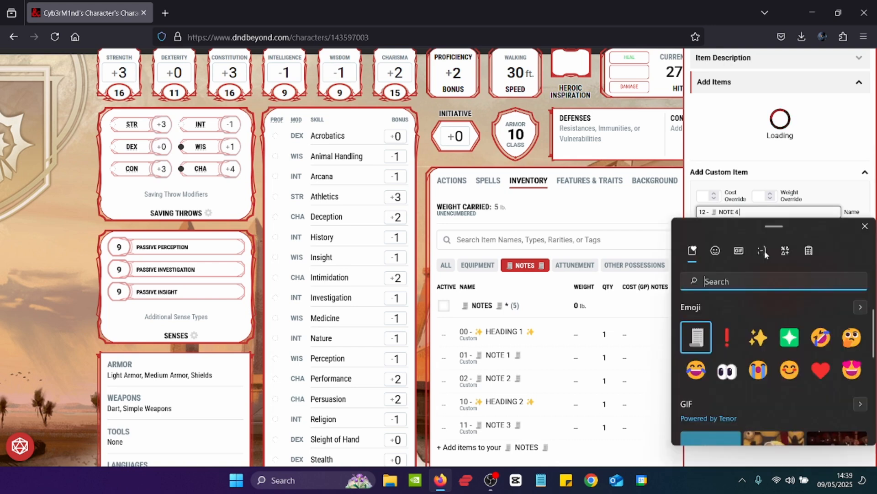
click(696, 338)
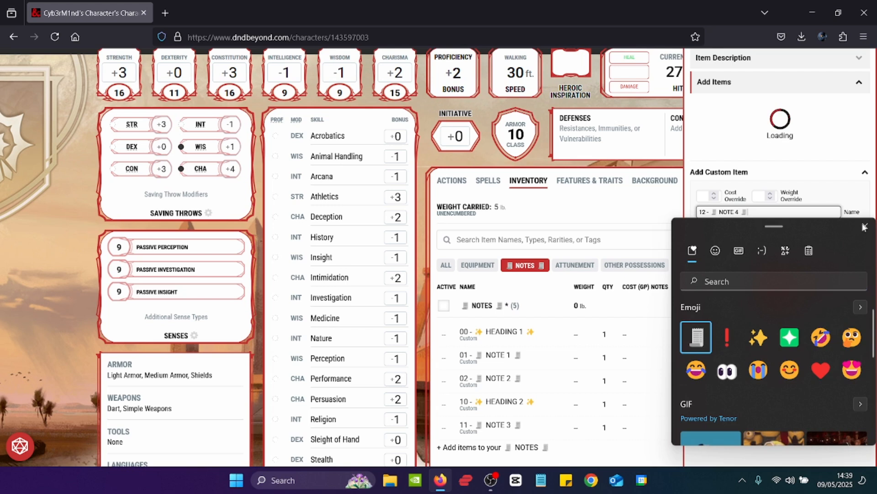
click(865, 227)
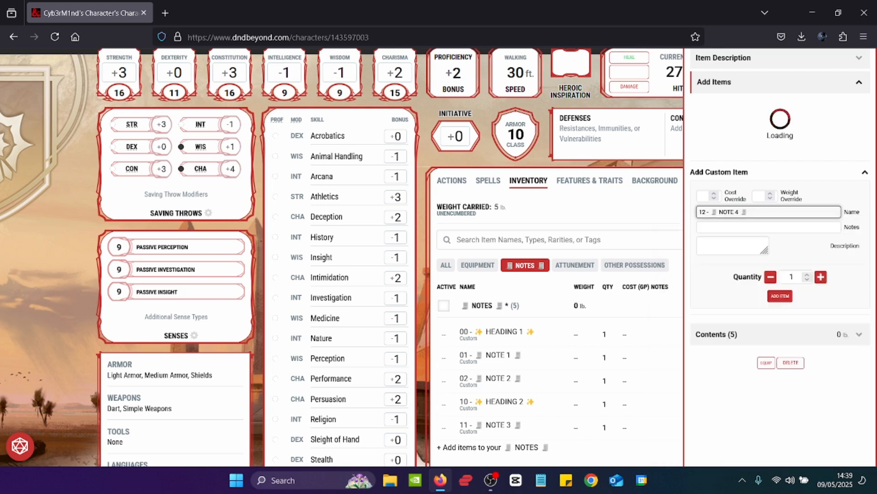
Set the new item's description to "The 4th Note" and add the item to the NOTES container.
click(728, 246)
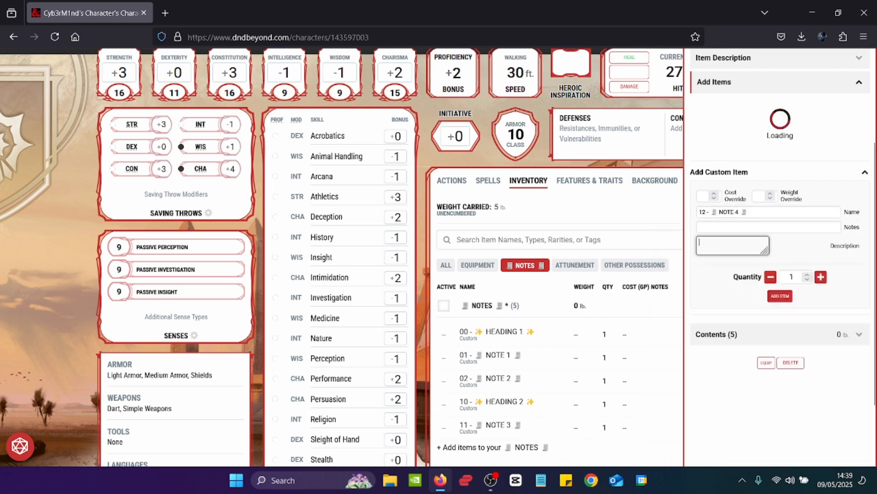
text(The 4th Note)
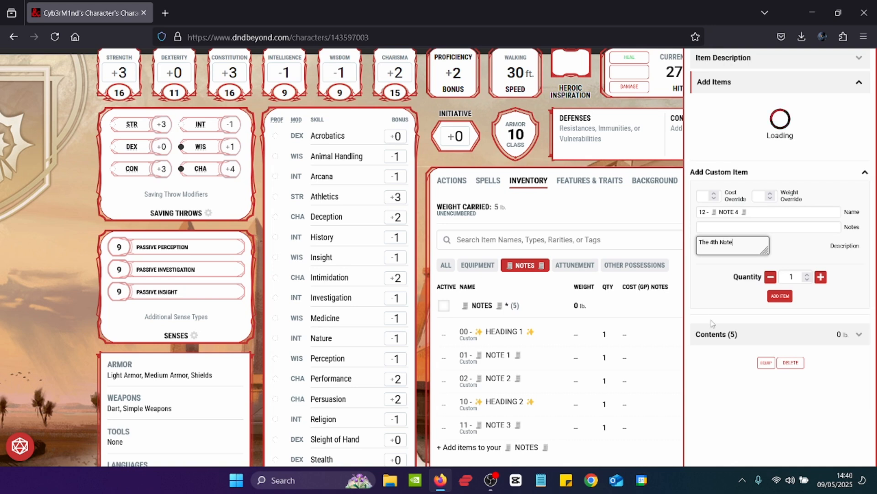
click(786, 297)
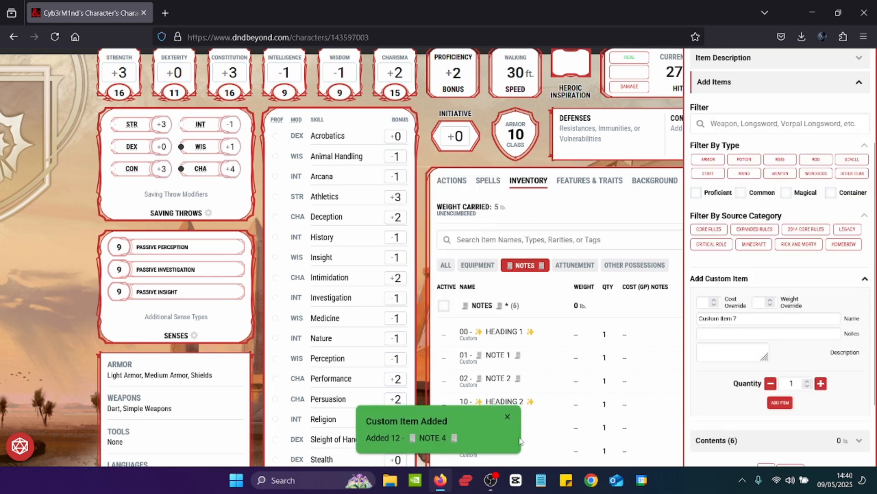
click(508, 417)
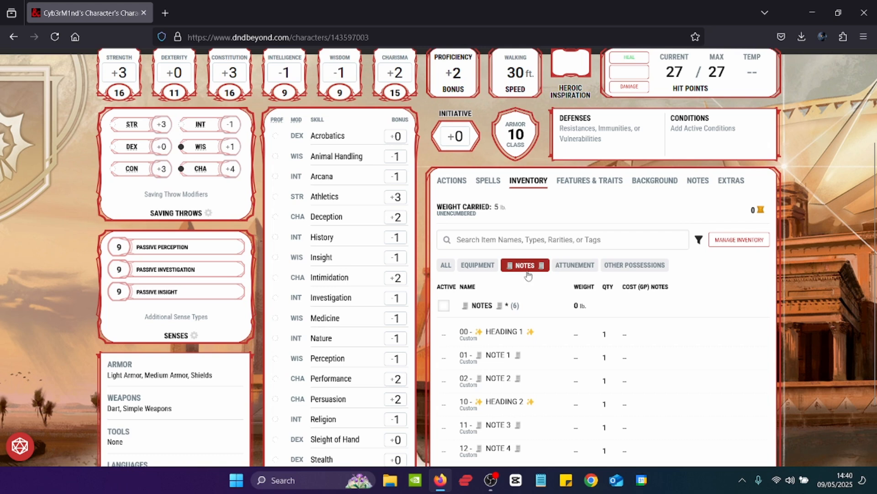
Search the addable items for "pouch" and add the non-legacy Pouch to the inventory.
click(733, 242)
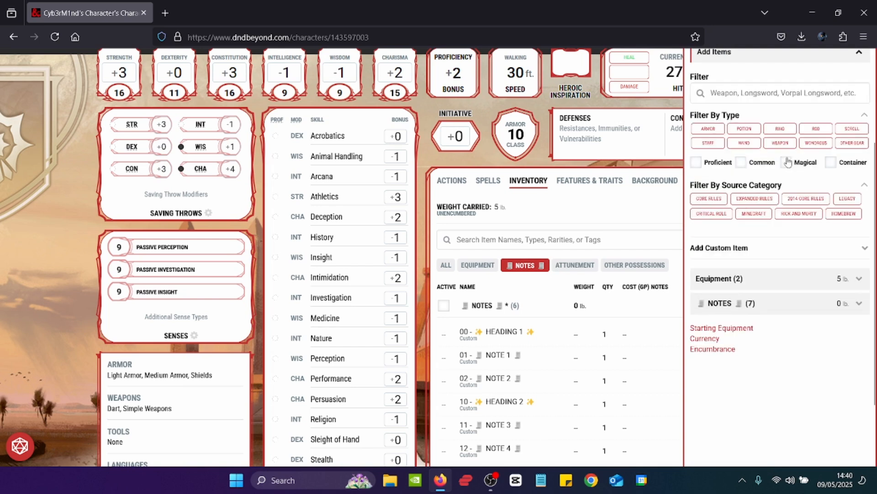
click(760, 97)
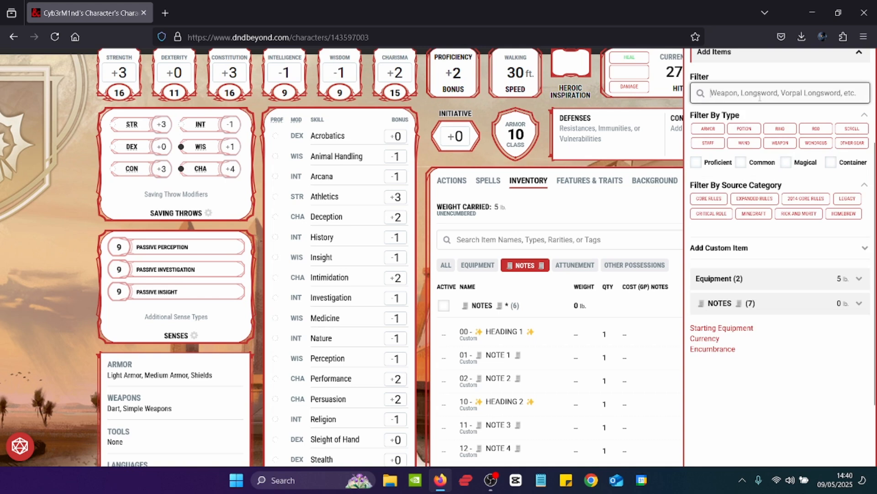
text(pouch)
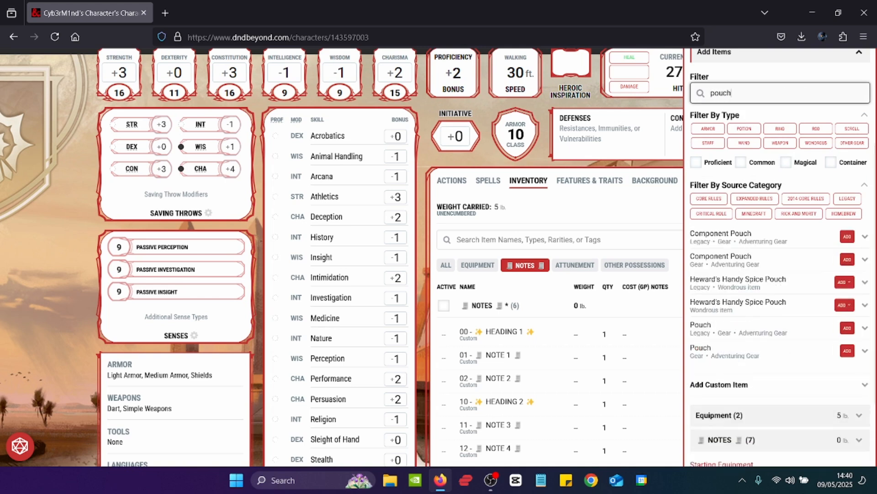
click(848, 350)
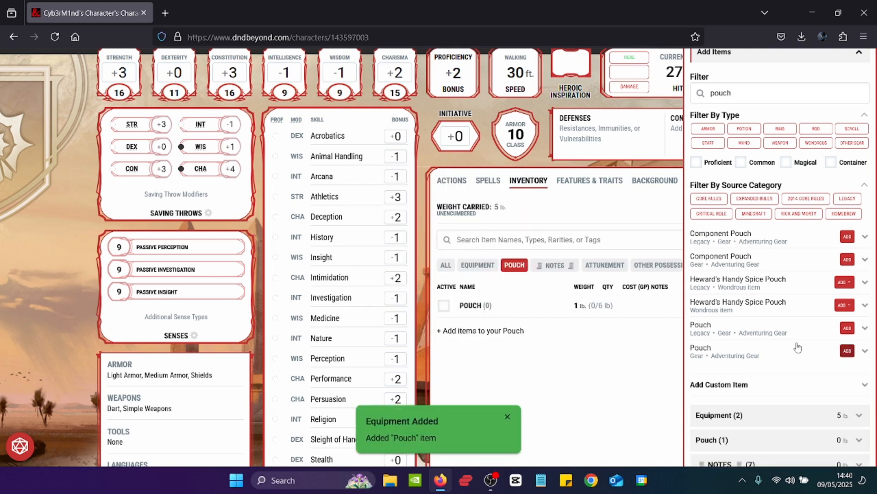
click(508, 416)
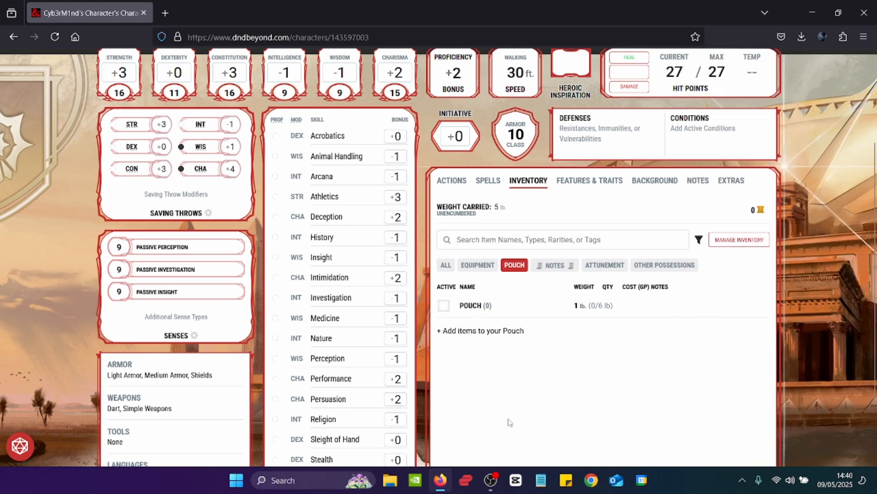
Customize the Pouch container's name as "MORE NOTES" with a scroll emoji on each side, and close its details.
click(442, 307)
click(445, 308)
click(485, 307)
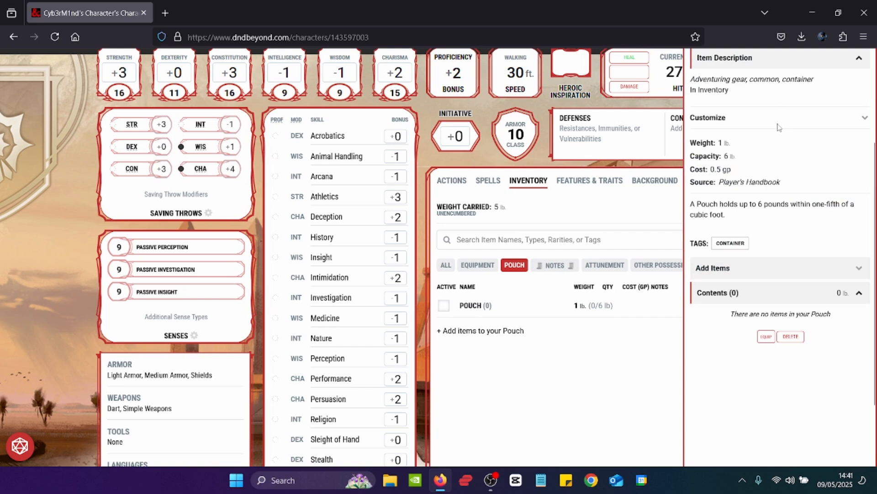
click(757, 124)
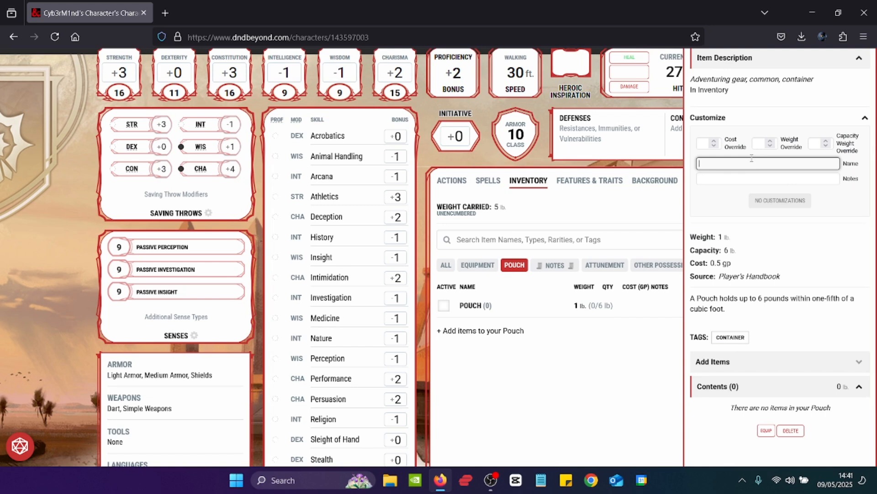
key(super+period)
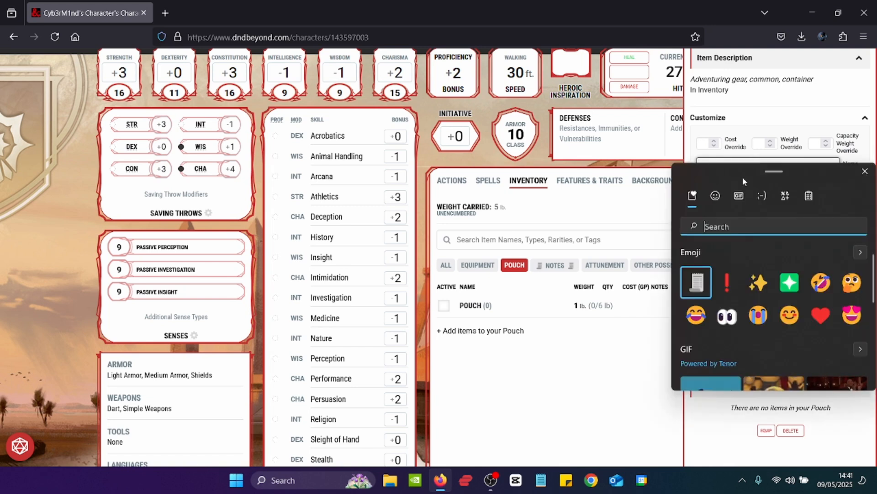
click(692, 290)
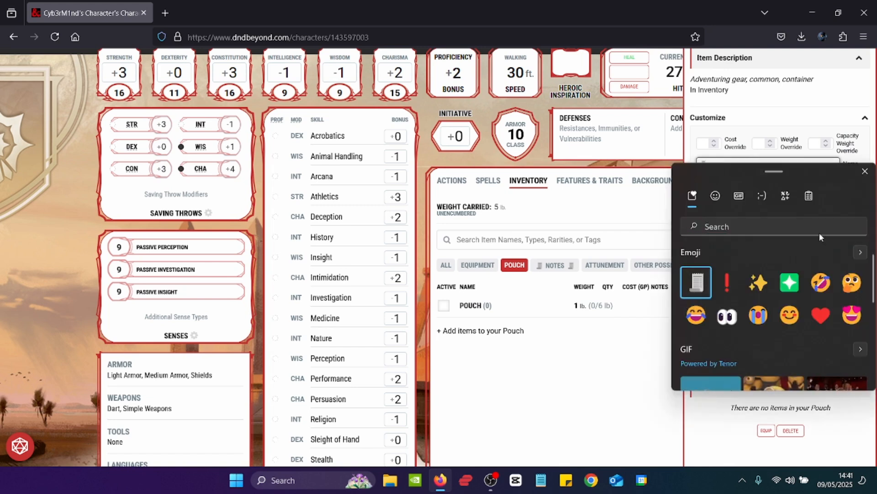
click(865, 172)
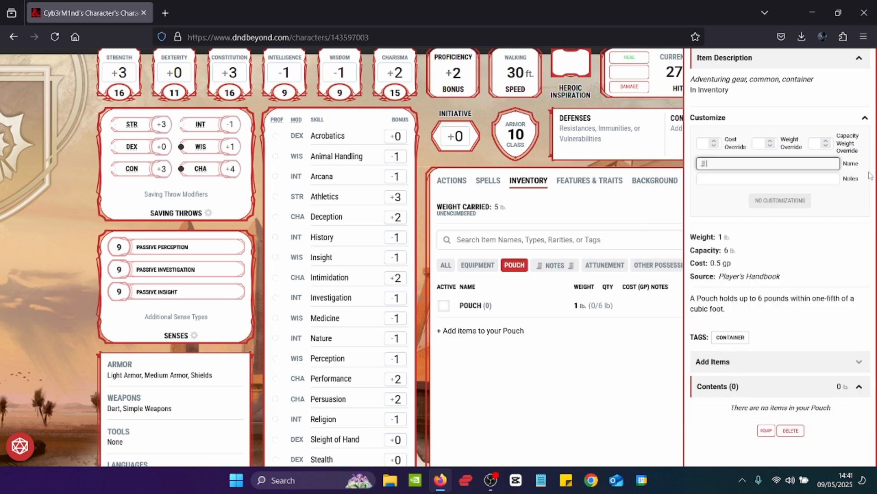
text(MORE NOTES)
key(super+period)
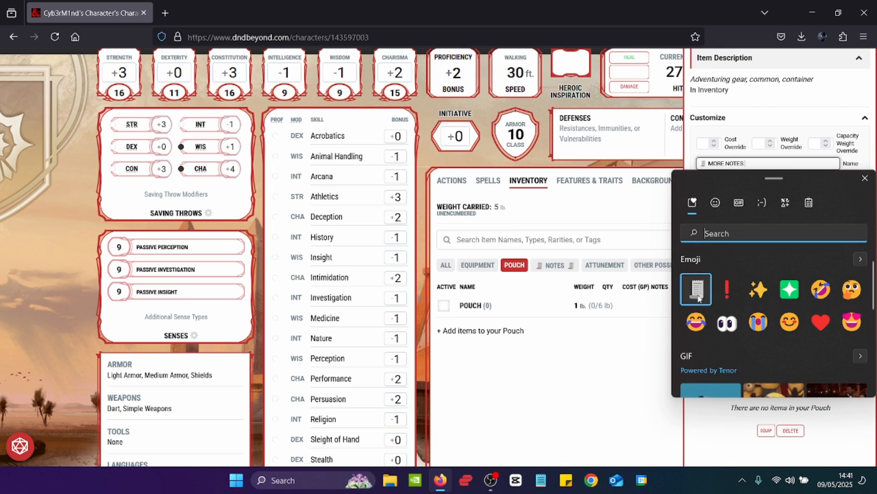
click(865, 178)
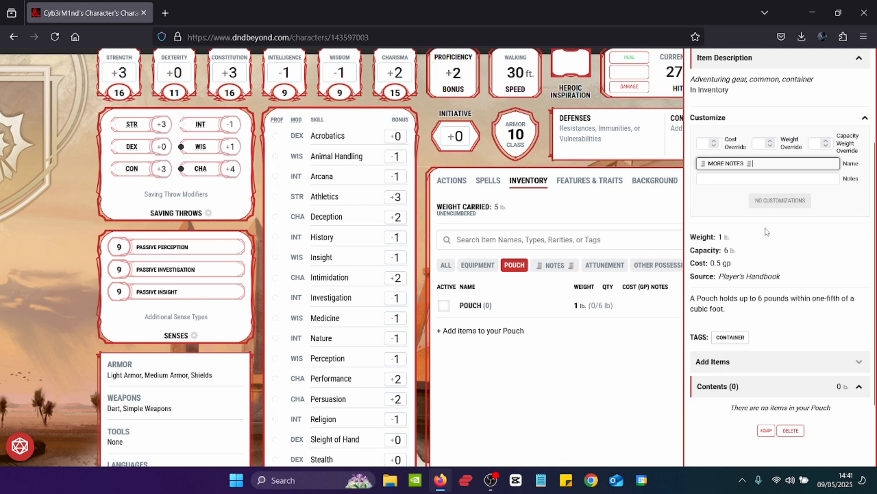
click(638, 254)
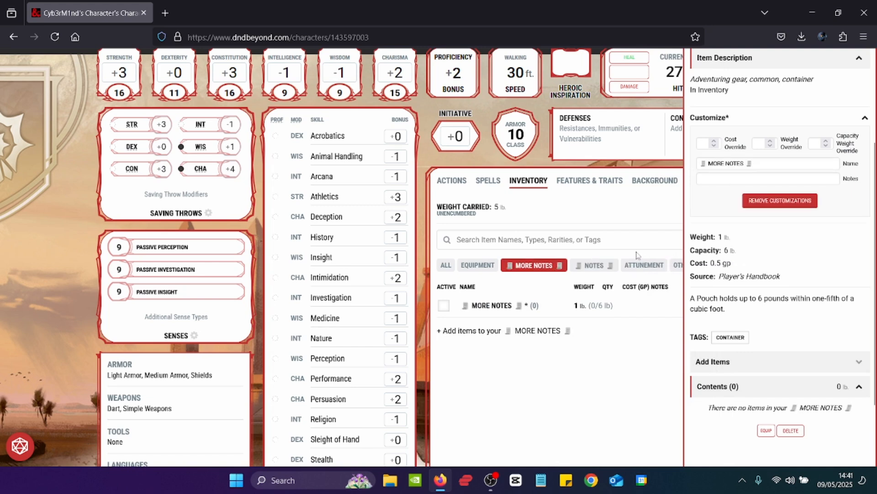
click(571, 416)
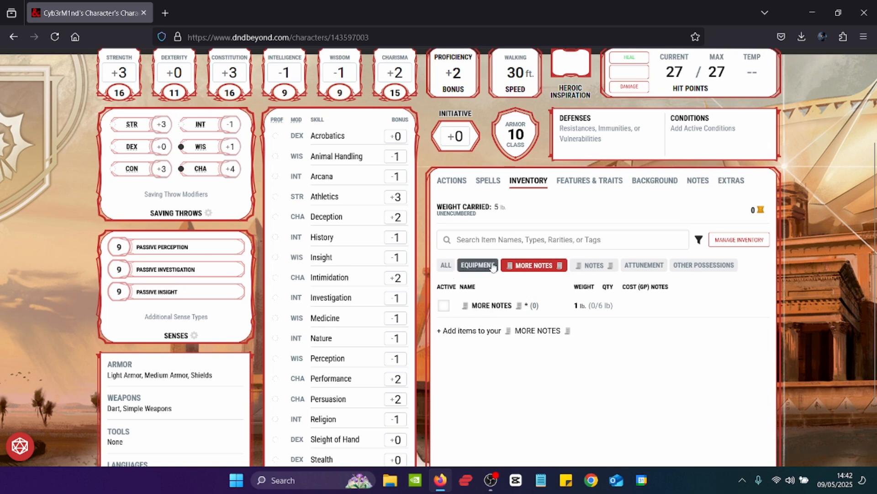
Review the items in the NOTES container and the customized attack entry among the character's actions.
click(595, 266)
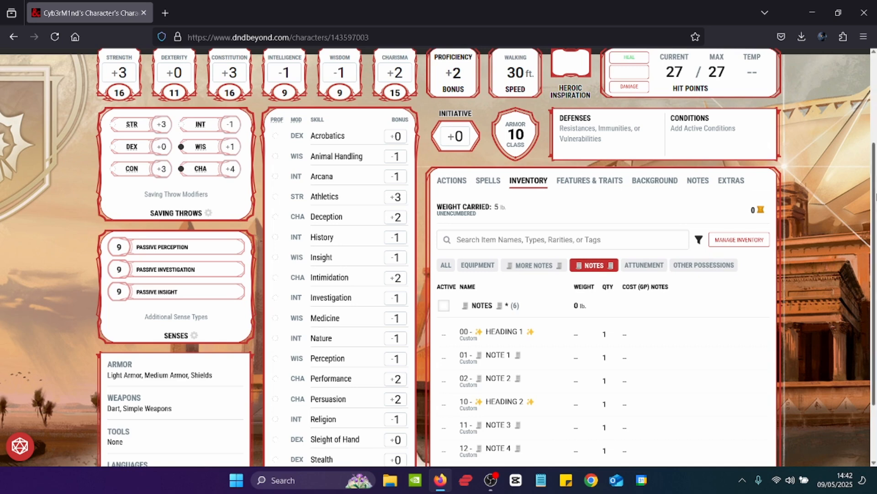
scroll(870, 282, down, 2)
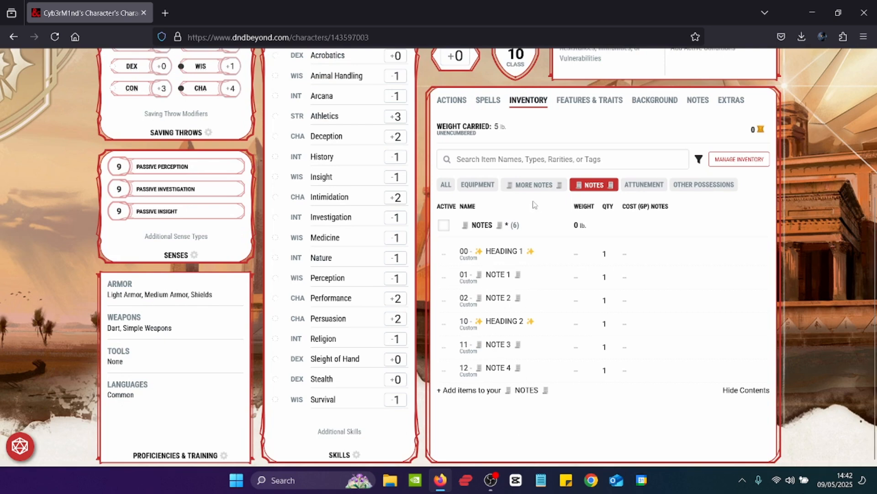
click(448, 103)
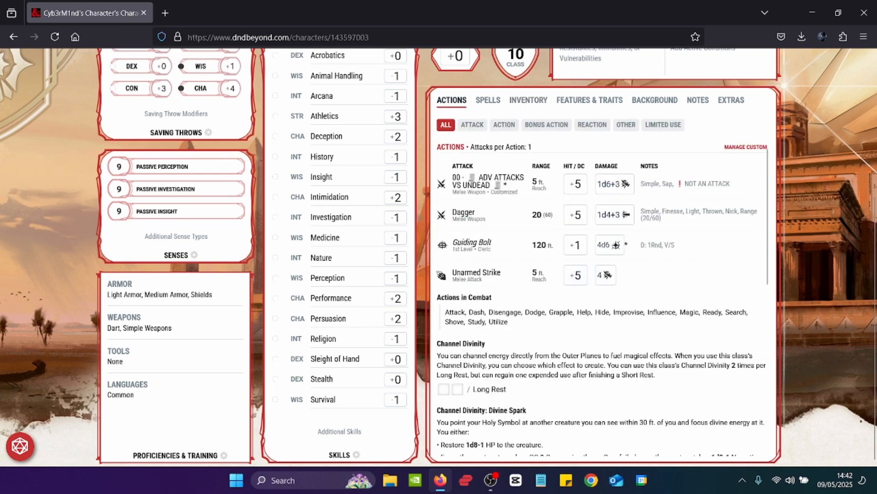
drag(874, 220, 874, 133)
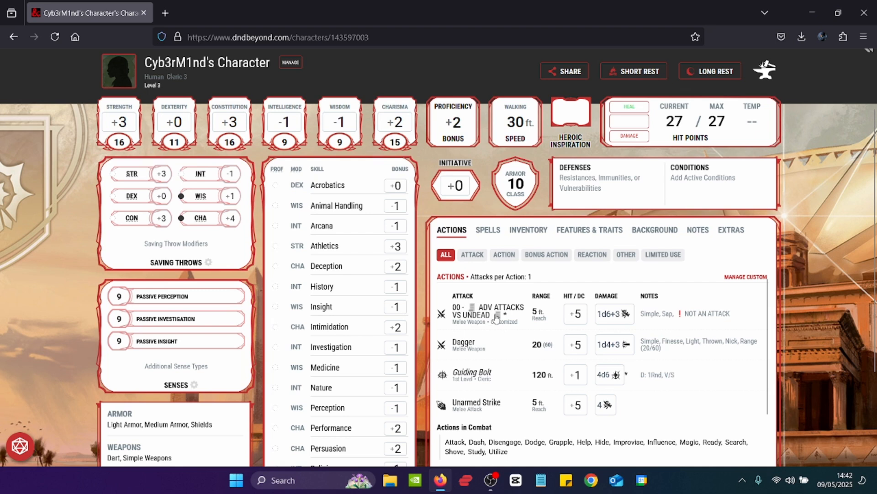
mouse_move(495, 484)
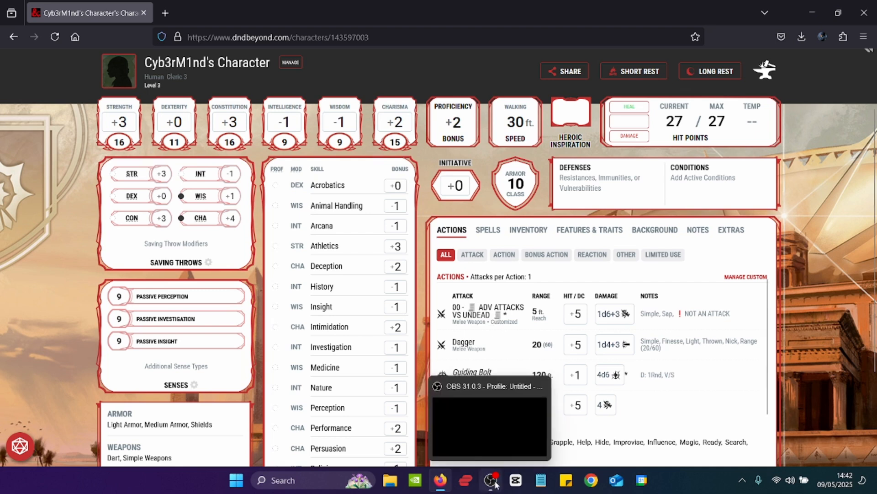